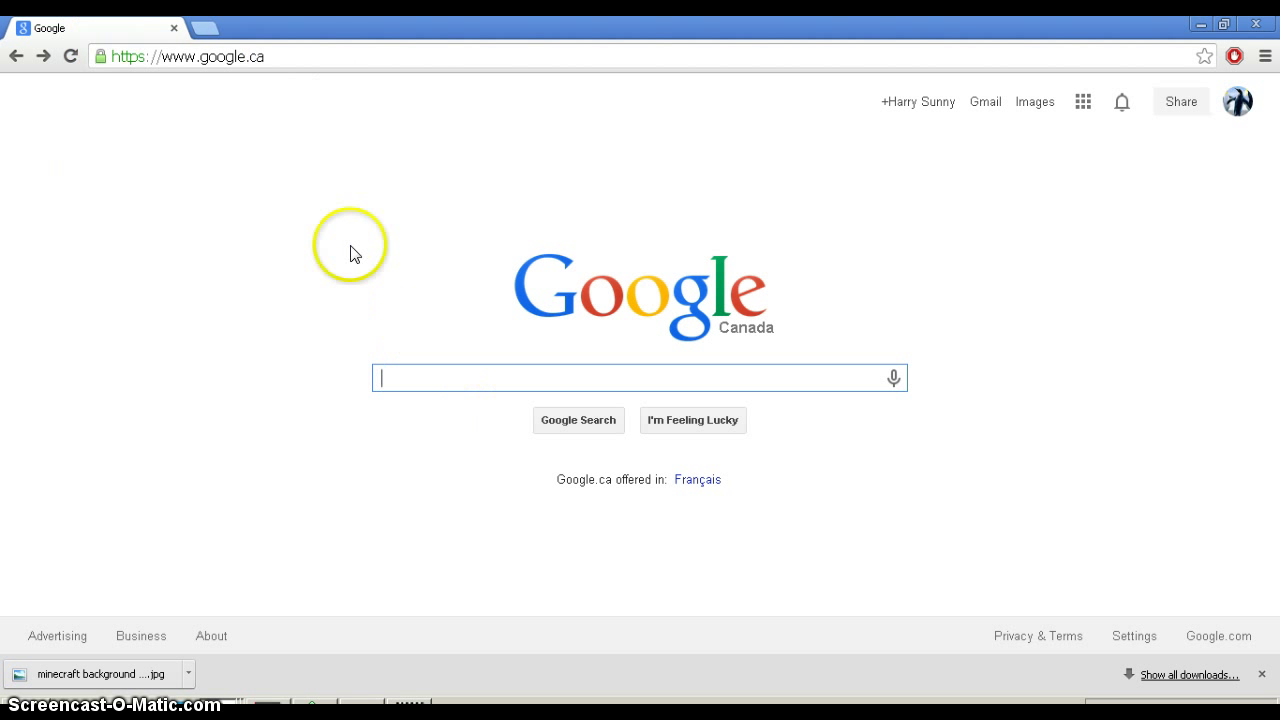
# - Search Google for 'nova skin' and open the 'Nova Skin - Minecraft Skin Editor' result
pyautogui.click(328, 56)
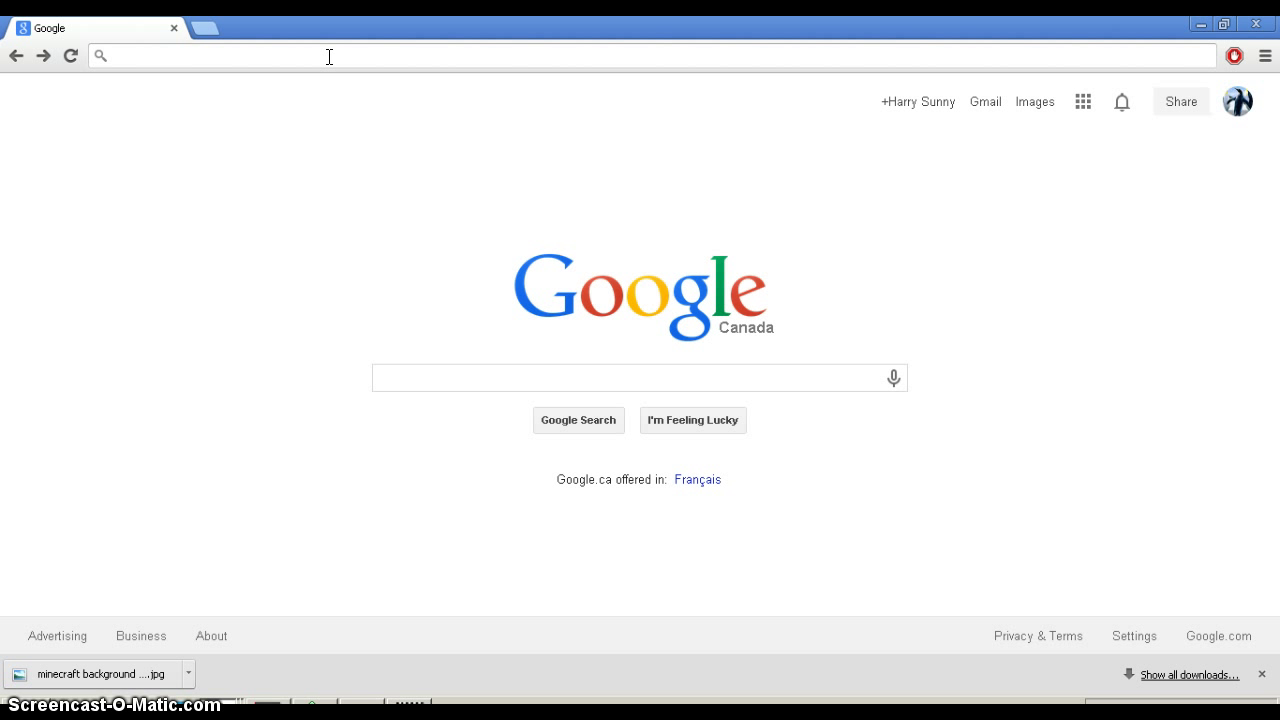
pyautogui.write('nova')
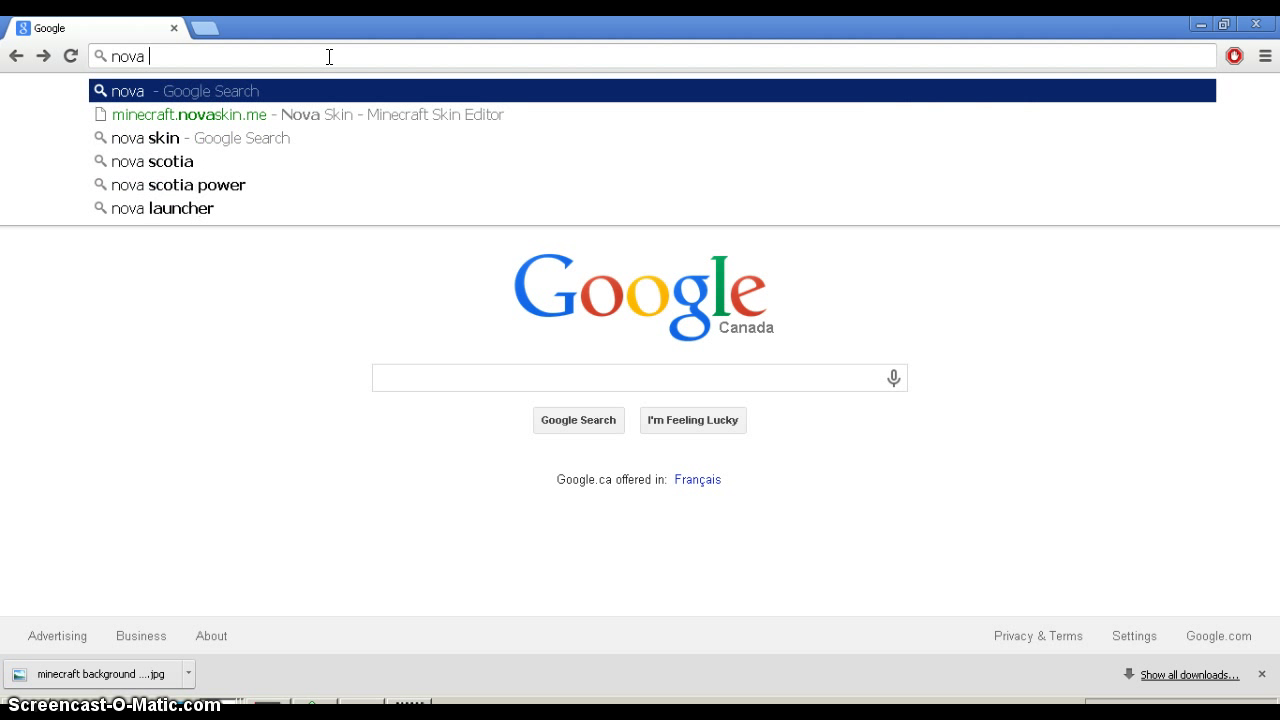
pyautogui.write(' skin4')
pyautogui.press('Return')
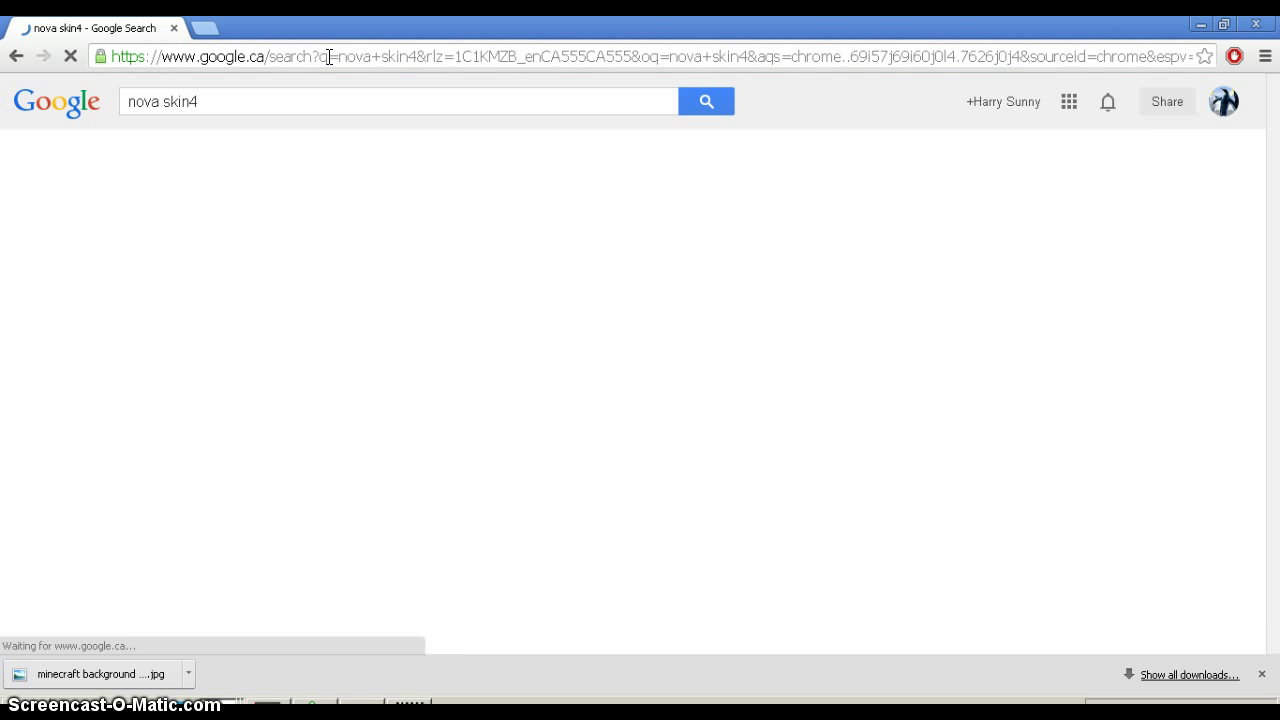
pyautogui.click(235, 104)
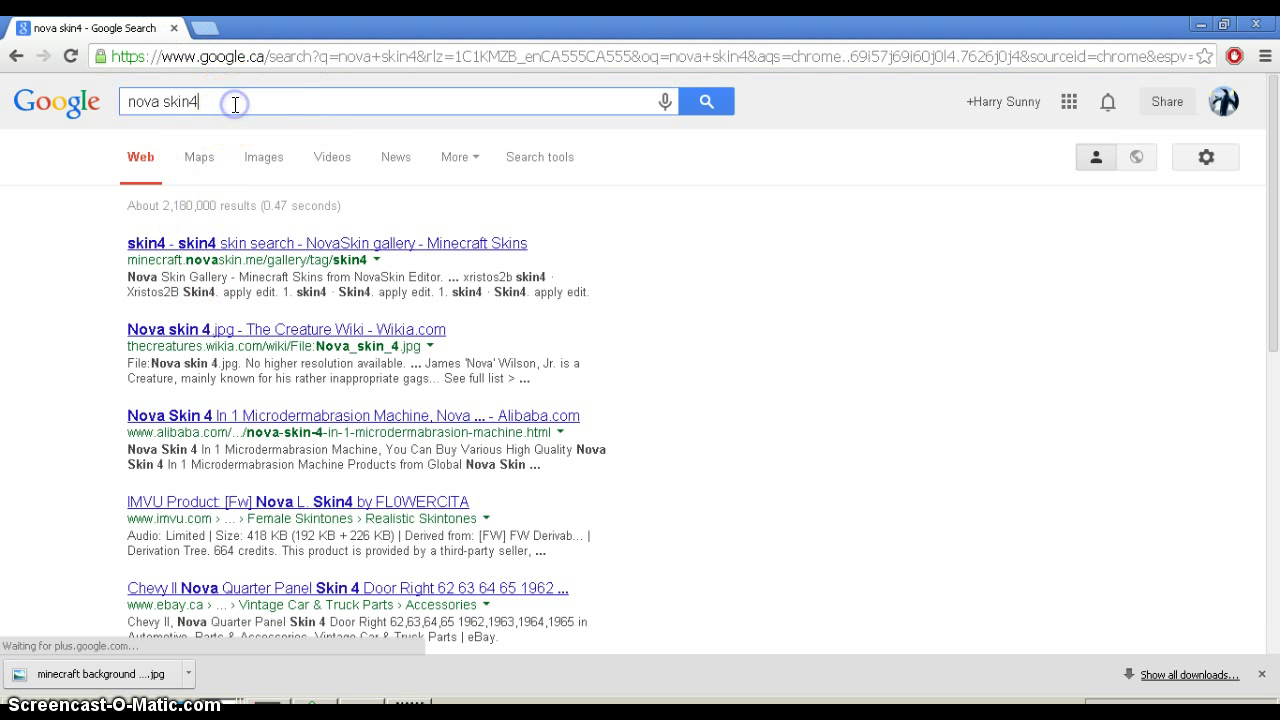
pyautogui.press('BackSpace')
pyautogui.click(170, 260)
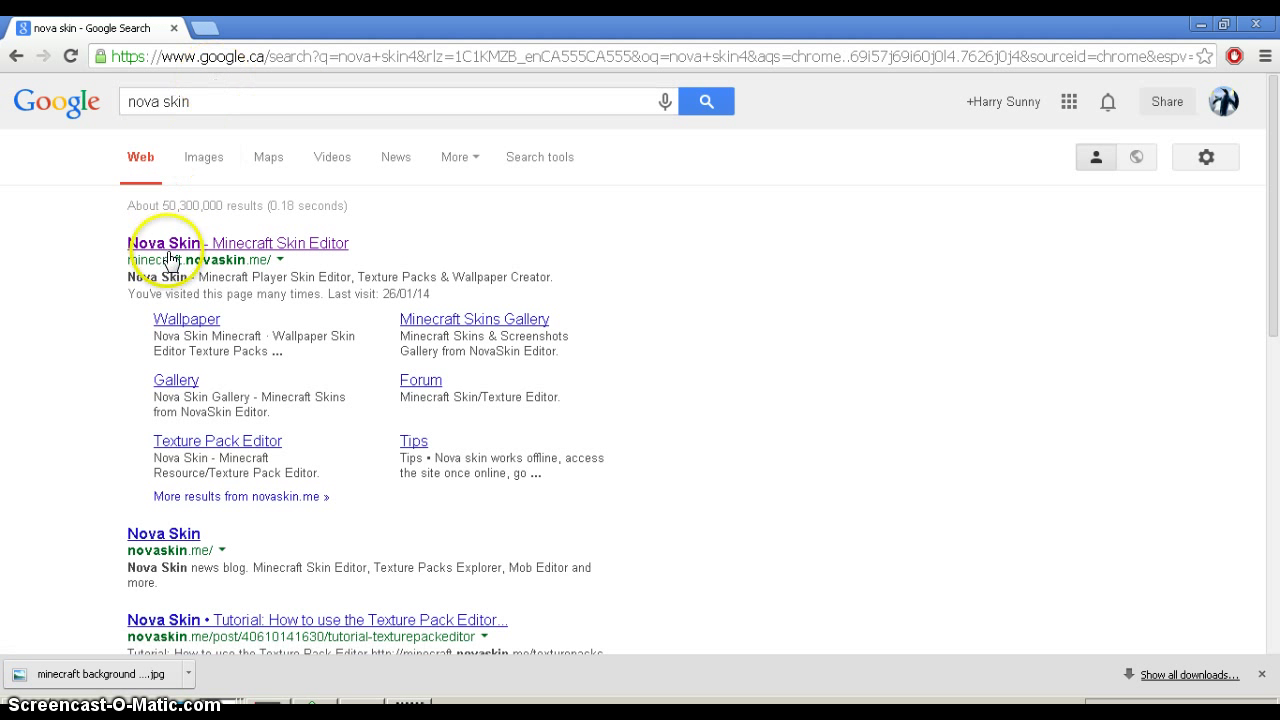
pyautogui.click(160, 243)
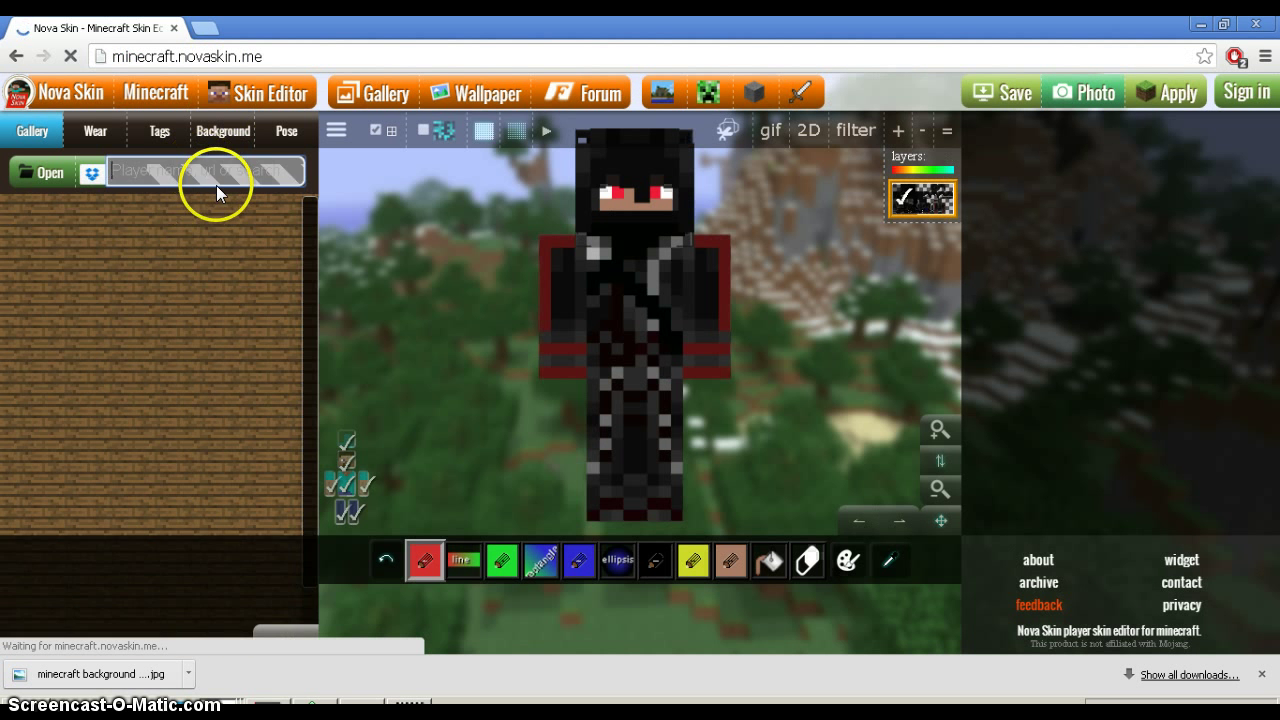
pyautogui.write('s')
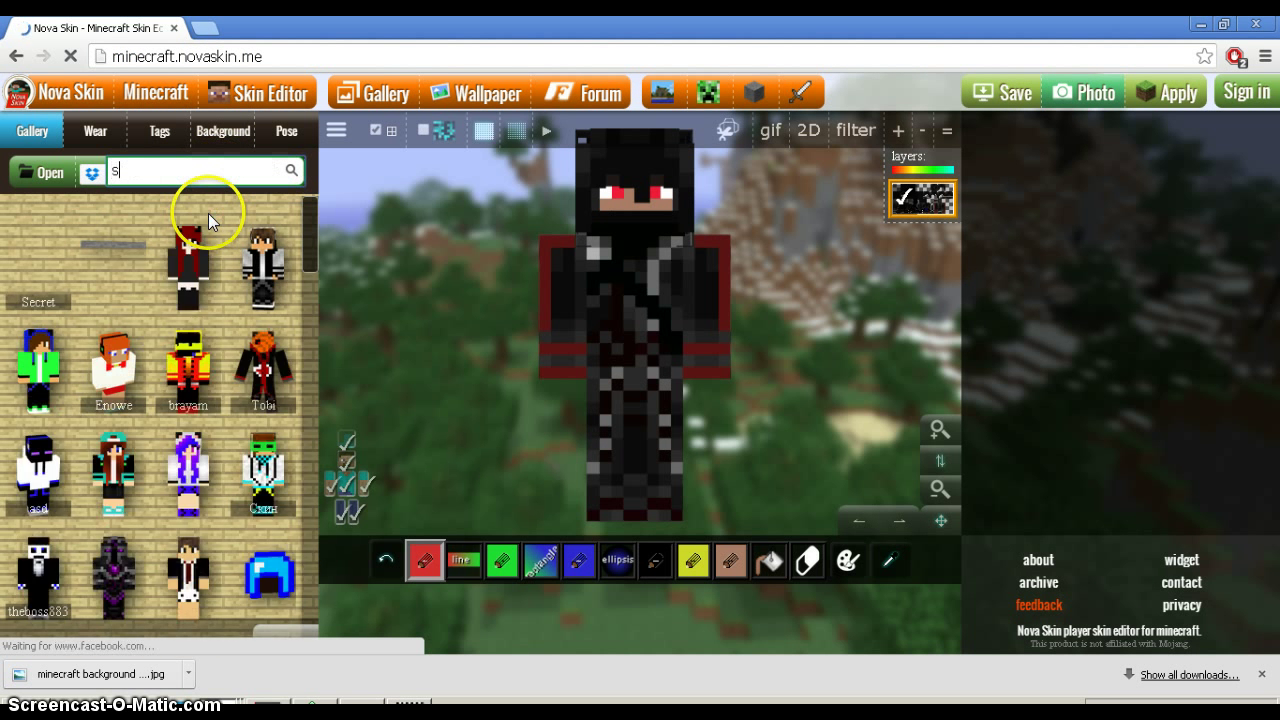
pyautogui.write('peedsoul1122')
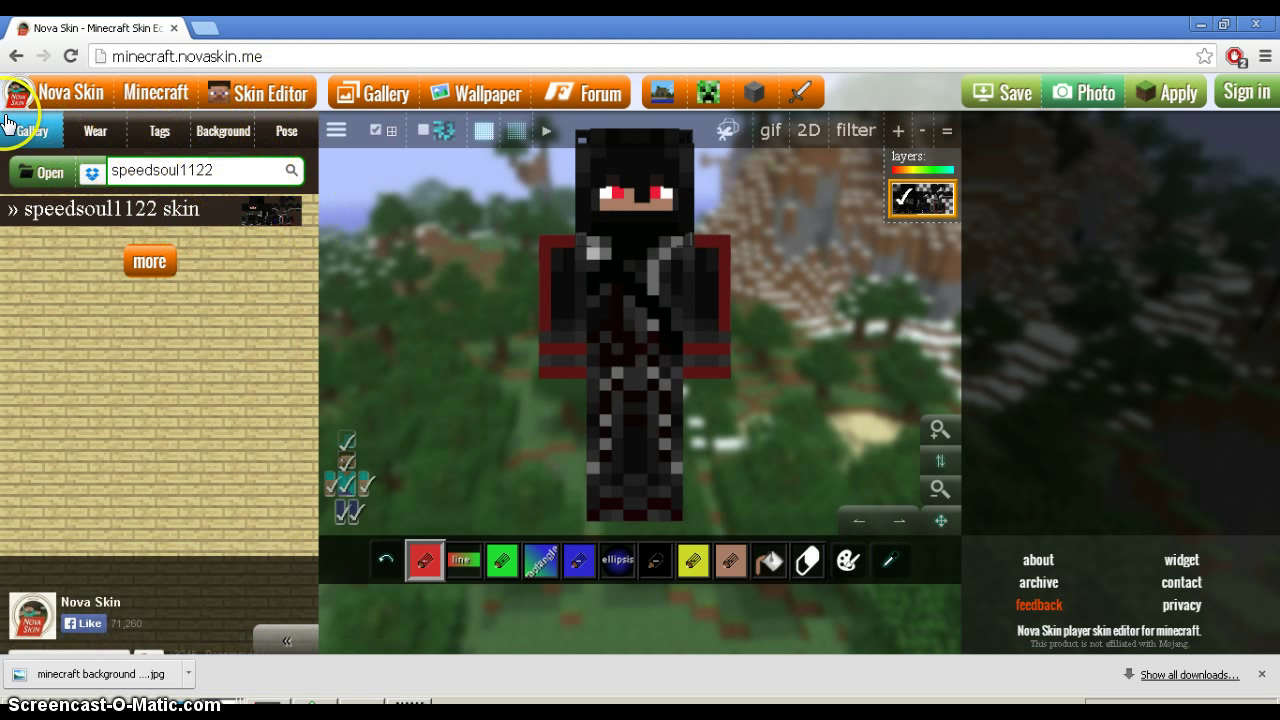
pyautogui.click(283, 131)
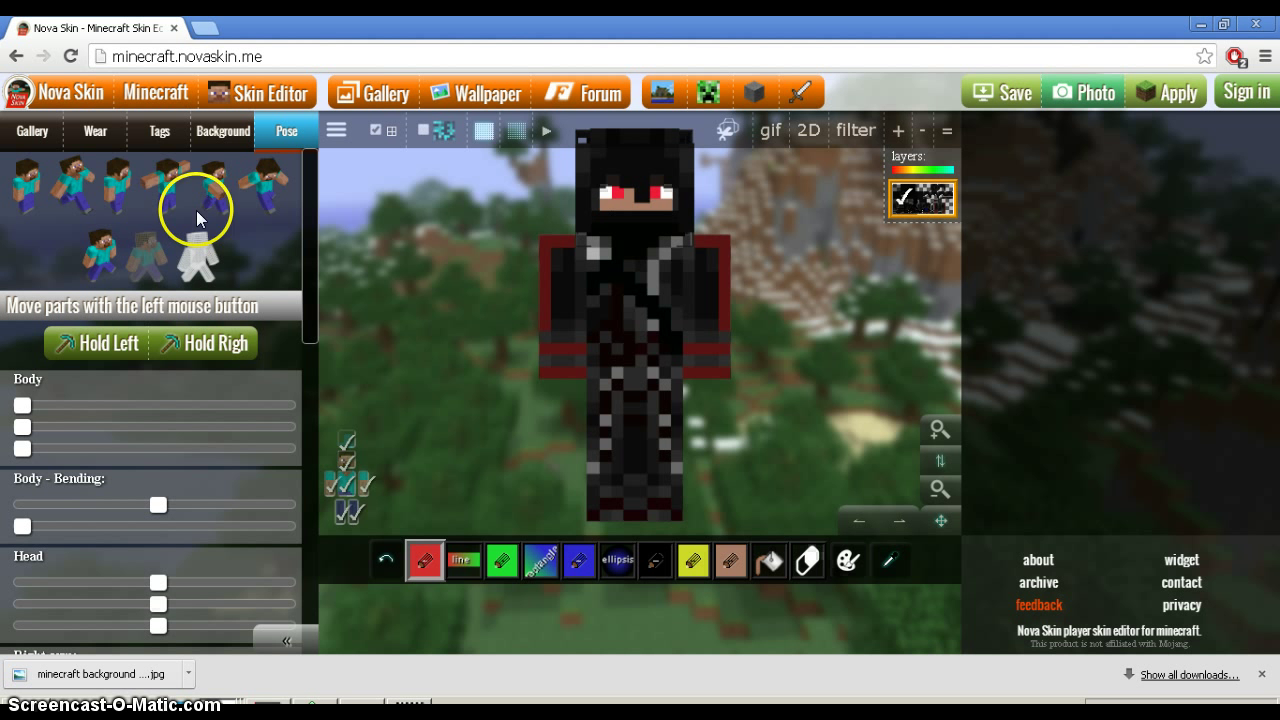
pyautogui.click(76, 206)
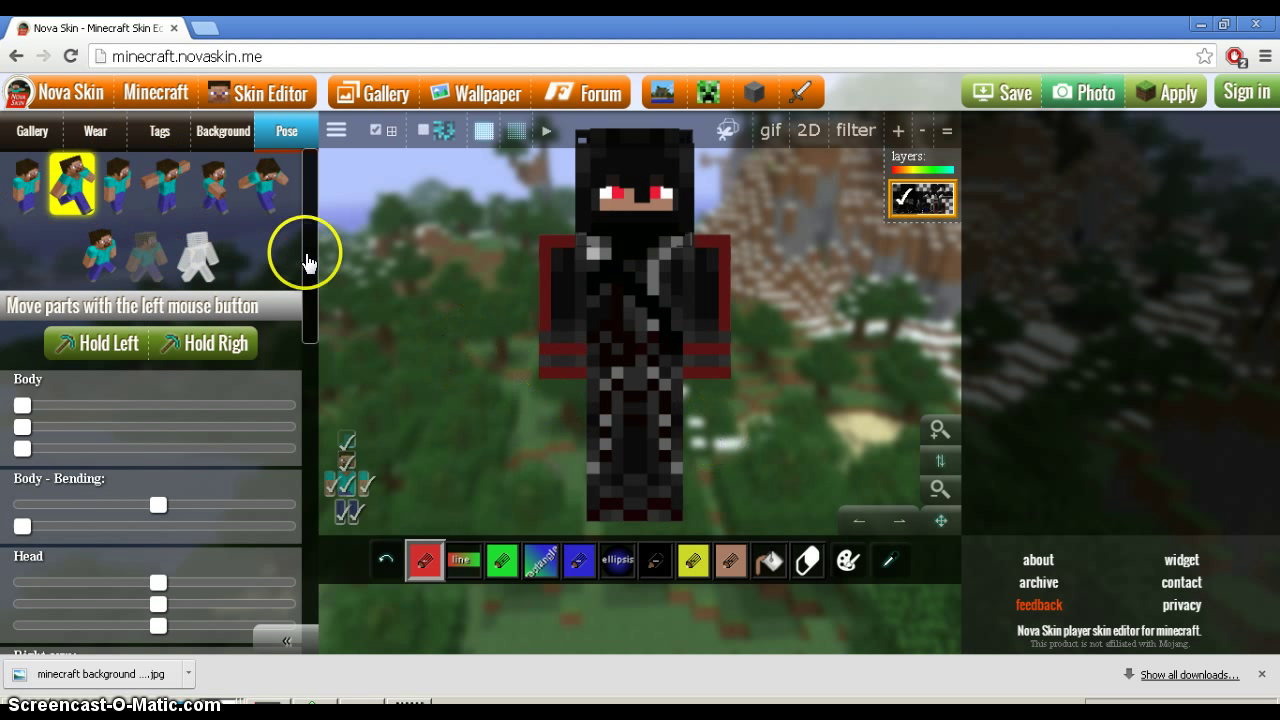
# - Give the character a bow to hold in its right hand
pyautogui.moveTo(407, 352); pyautogui.dragTo(391, 418)
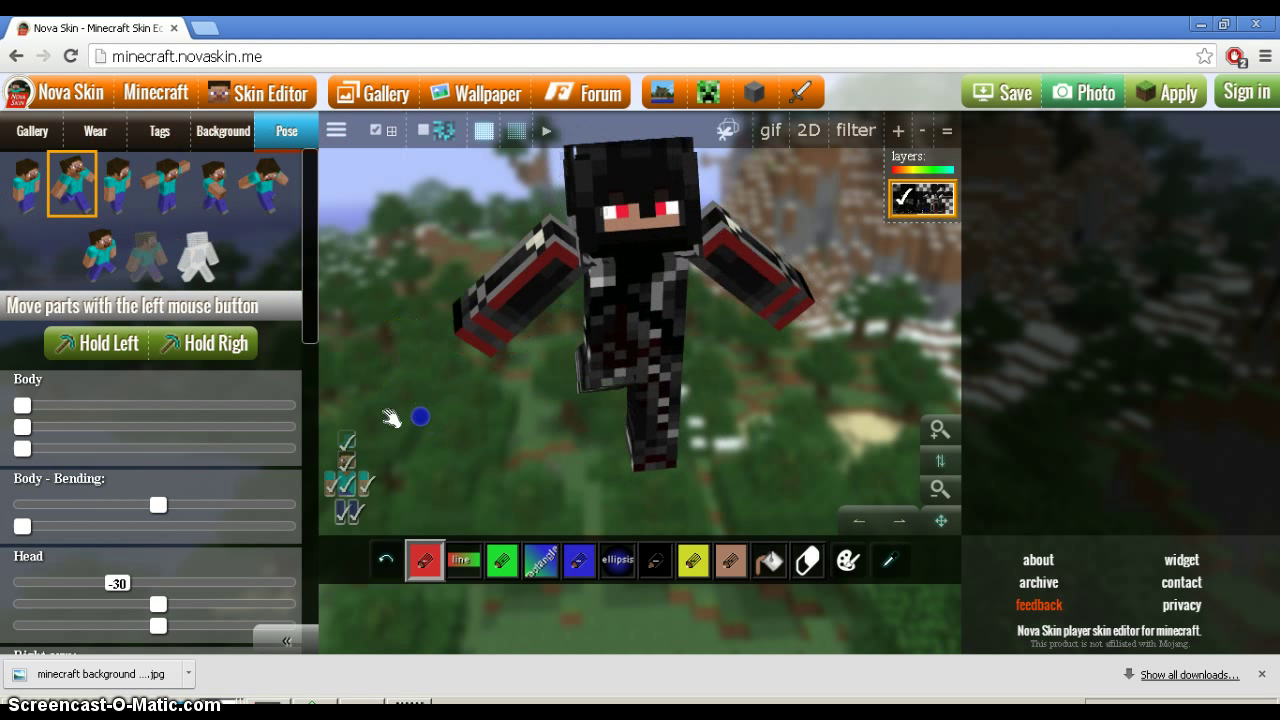
pyautogui.click(226, 343)
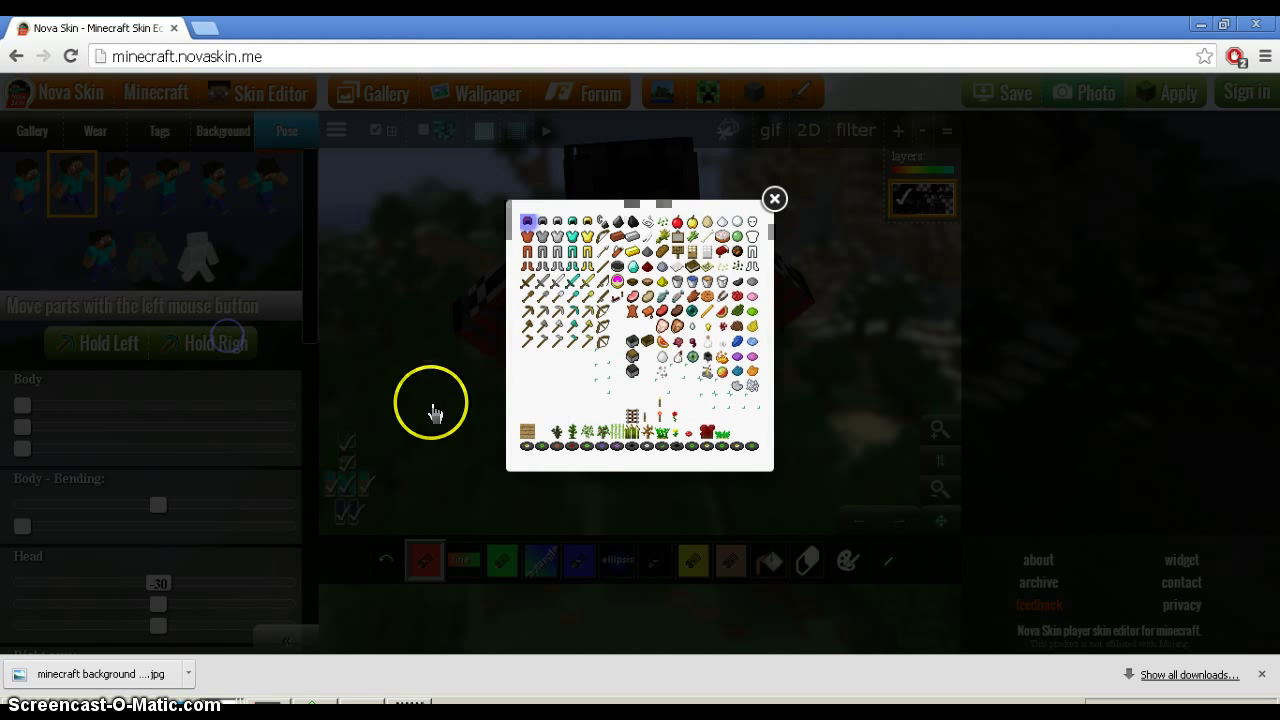
pyautogui.click(409, 372)
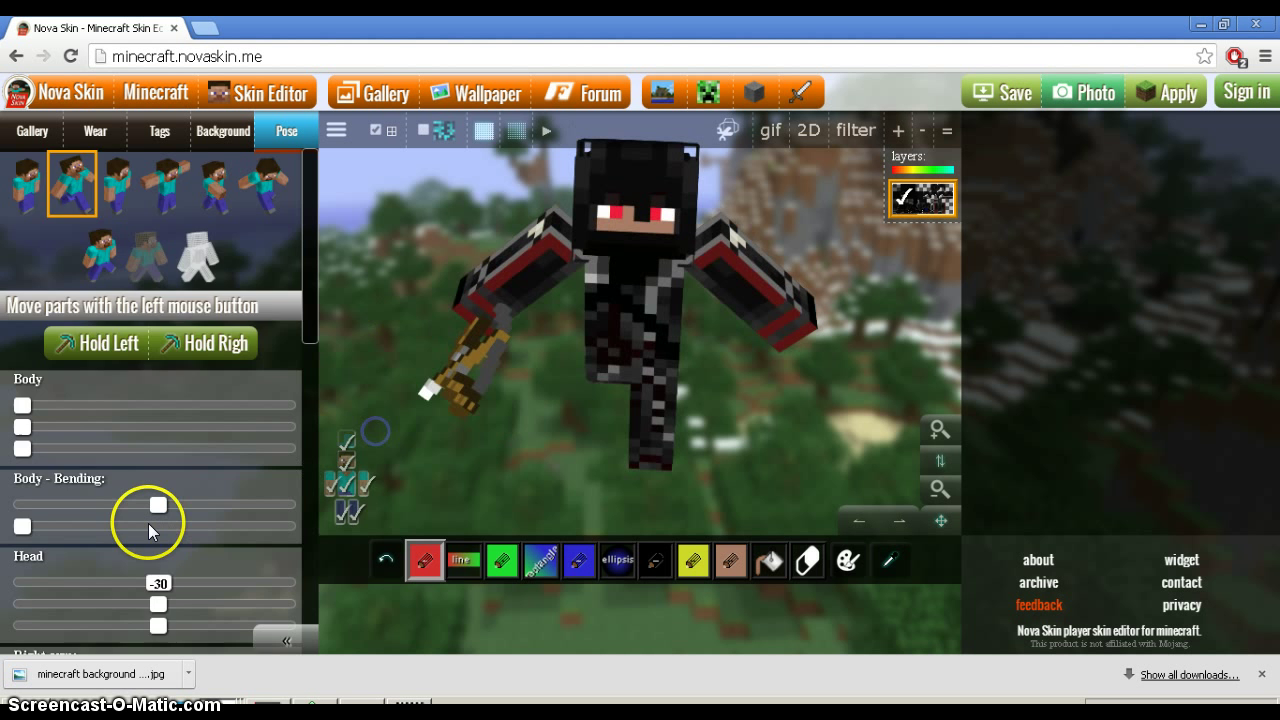
# - Turn the character's head to 14 with the Head sliders and nudge the pose
pyautogui.scroll(-1, 140, 510)
pyautogui.scroll(1, 128, 494)
pyautogui.scroll(-1, 149, 586)
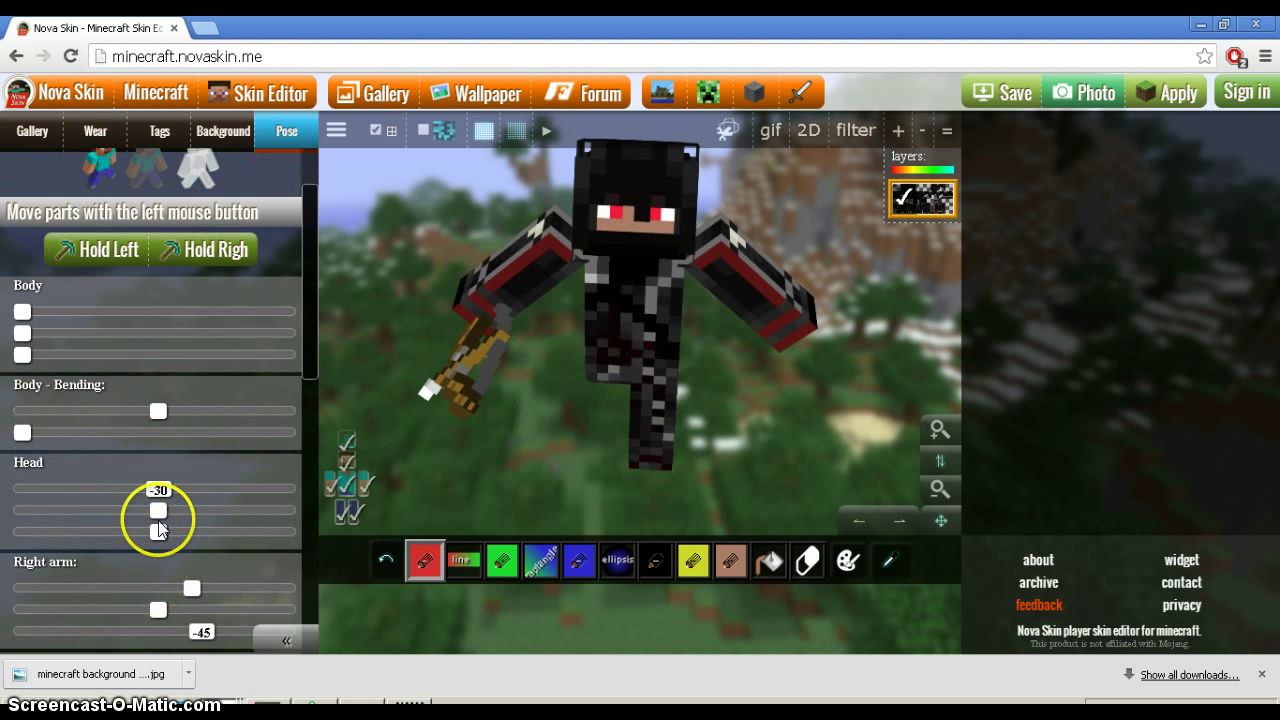
pyautogui.moveTo(165, 520); pyautogui.dragTo(205, 512)
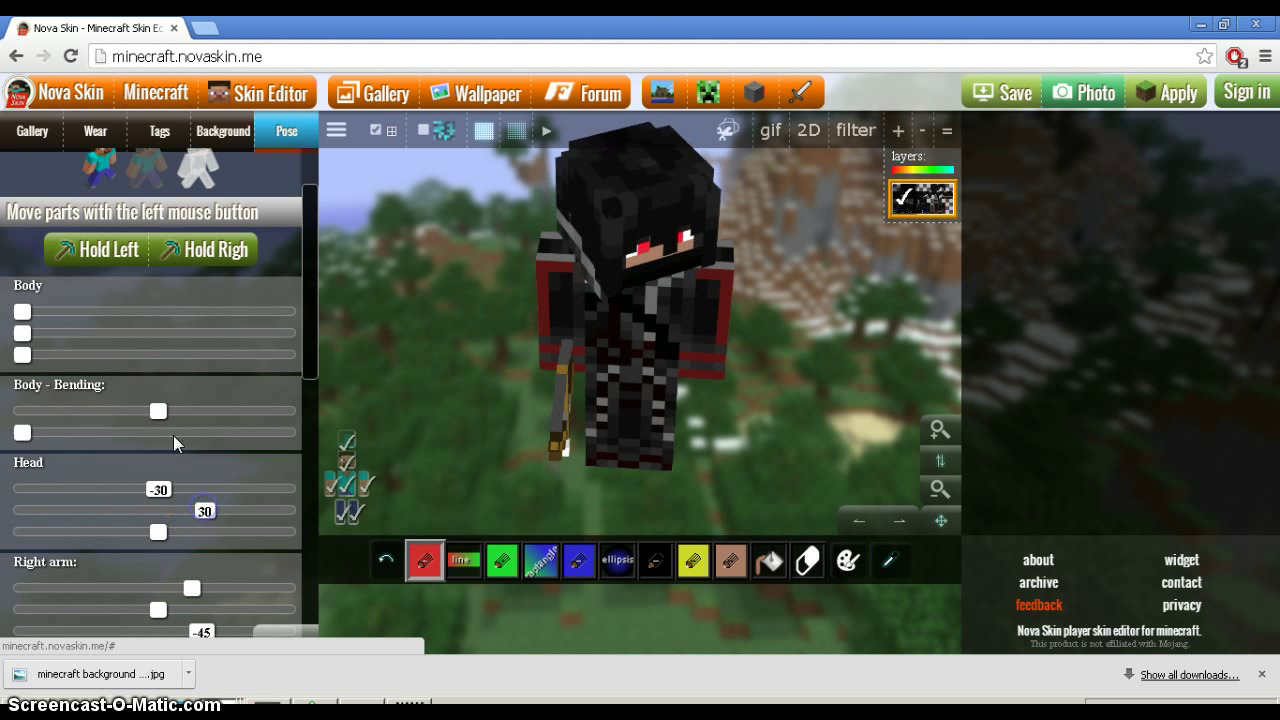
pyautogui.scroll(1, 174, 427)
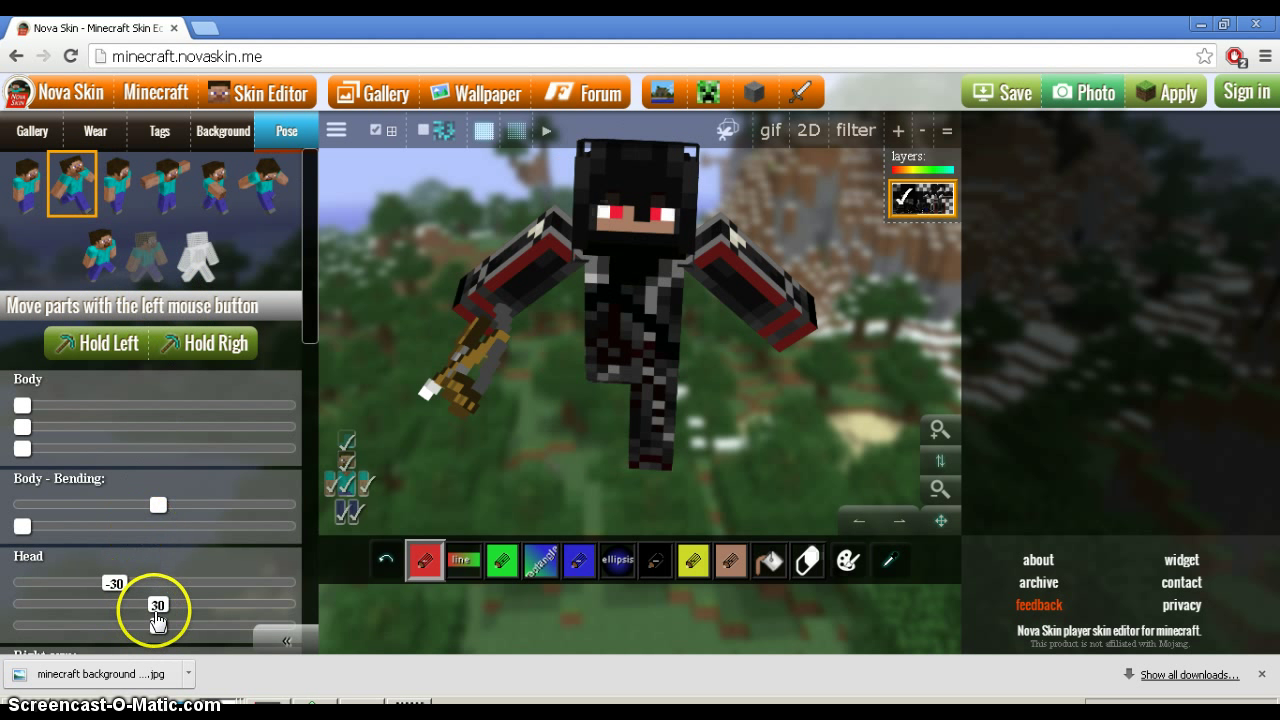
pyautogui.moveTo(157, 608); pyautogui.dragTo(182, 613)
pyautogui.moveTo(800, 355); pyautogui.dragTo(853, 421)
pyautogui.click(428, 487)
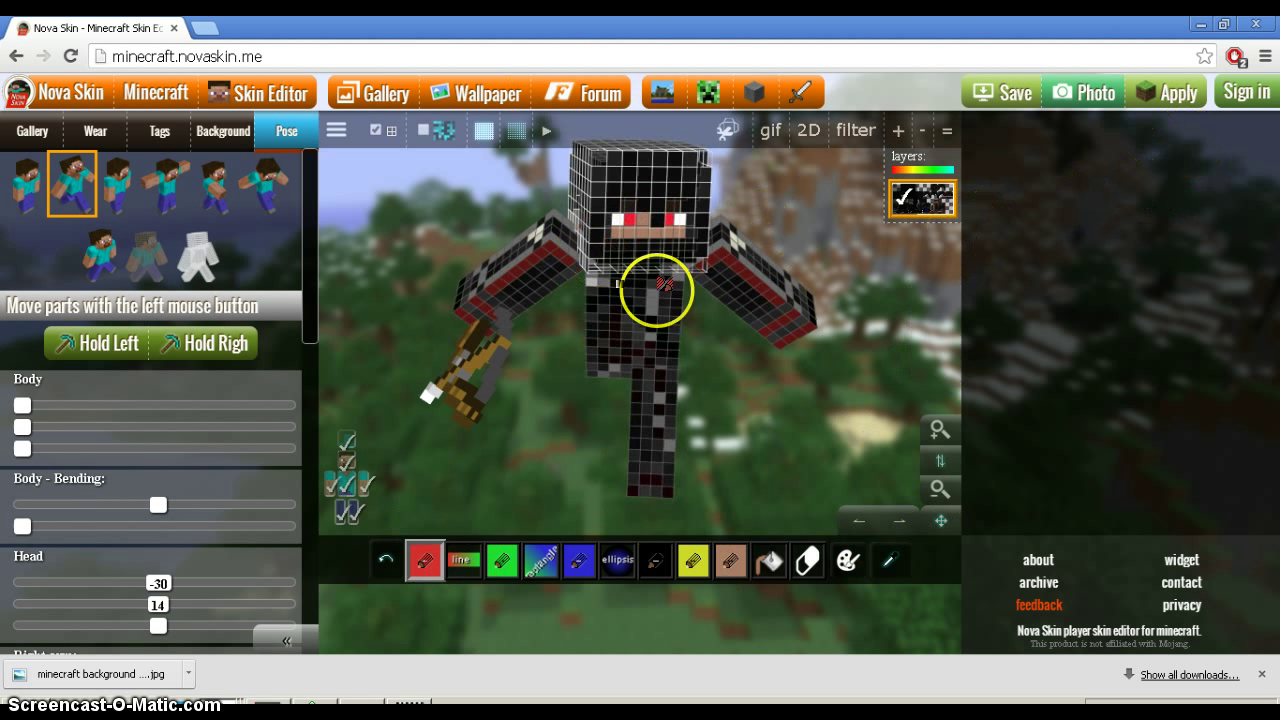
# - Save a photo of the posed skin as PNG 'thumbnail tutorial' in Pictures
pyautogui.click(1086, 95)
pyautogui.rightClick(700, 314)
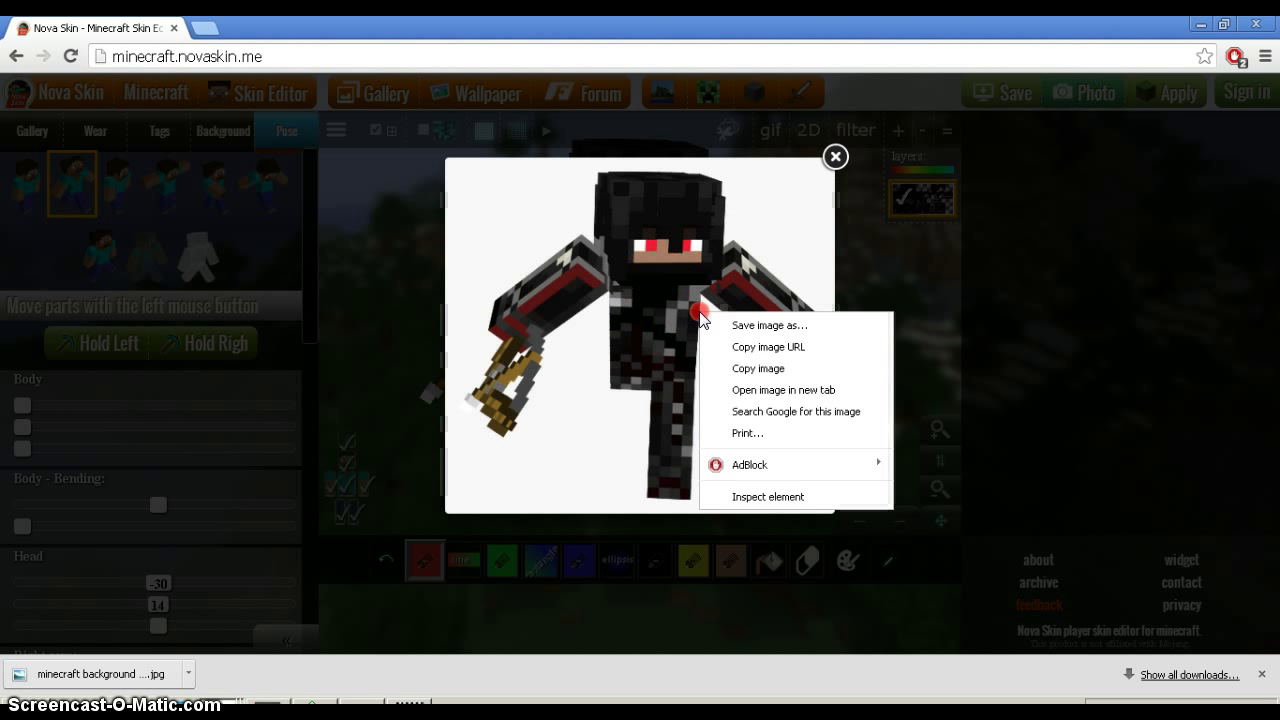
pyautogui.click(786, 326)
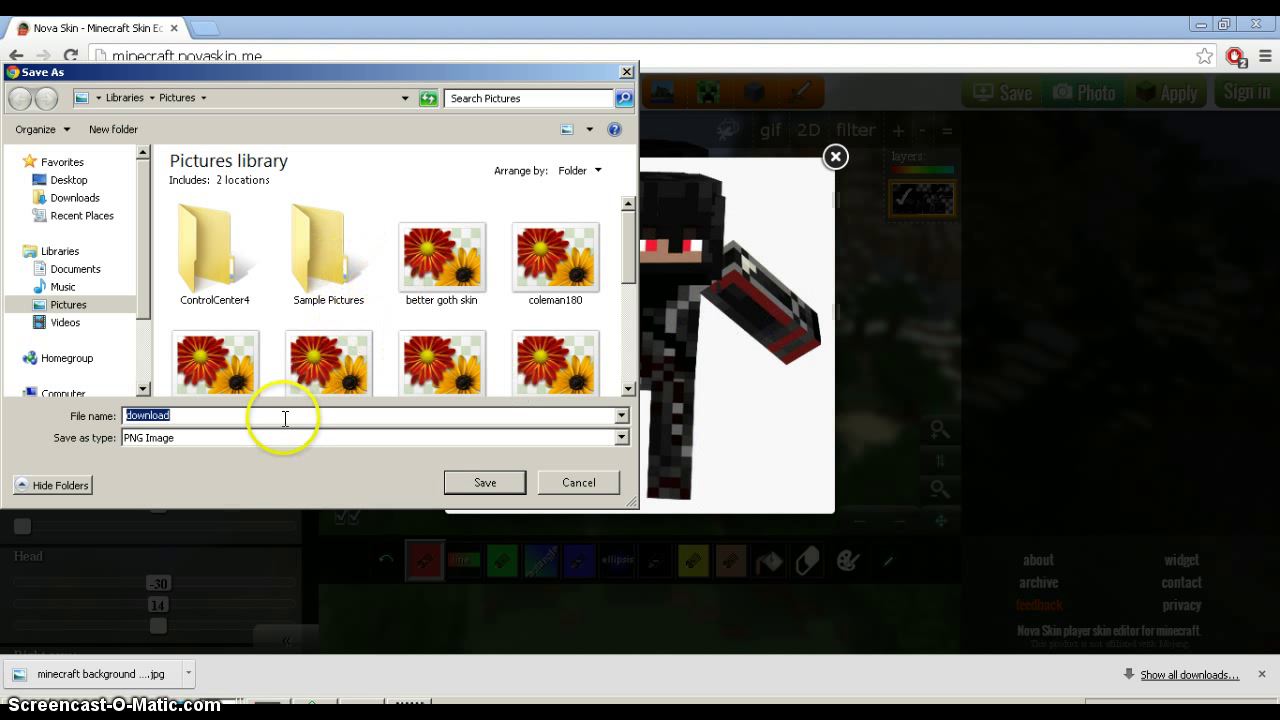
pyautogui.press('BackSpace')
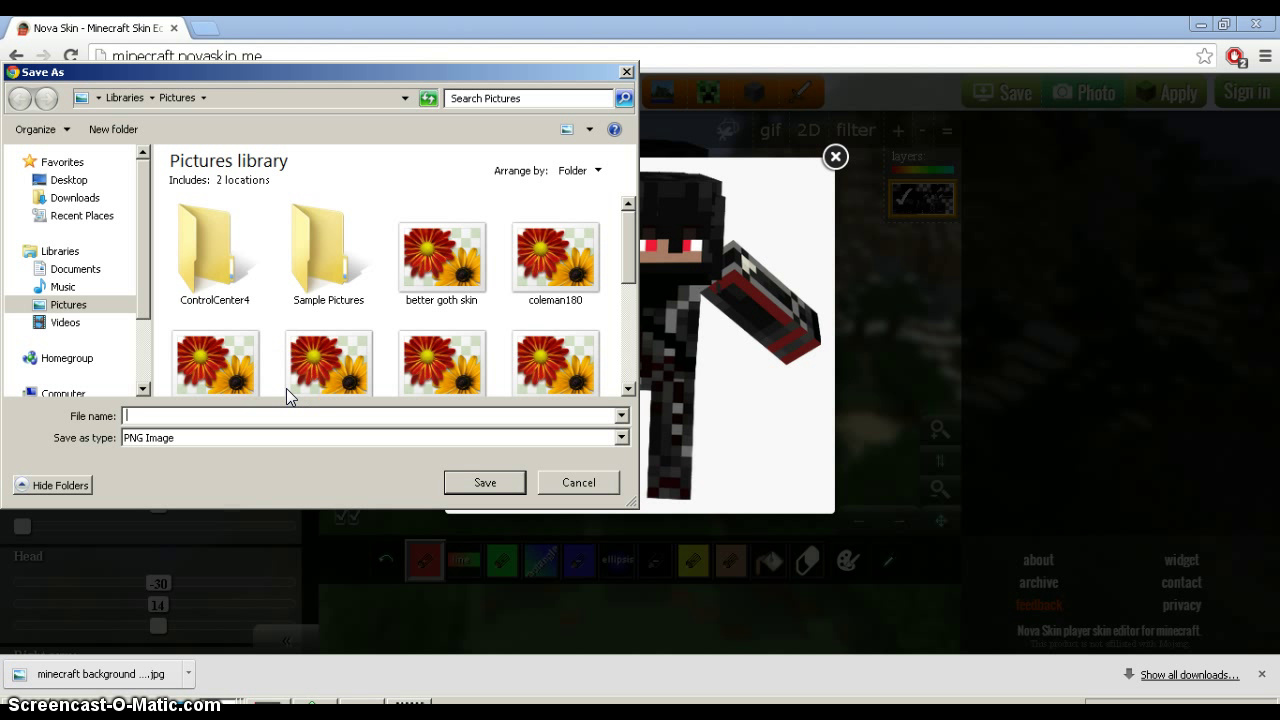
pyautogui.write('thumbnail tutorial')
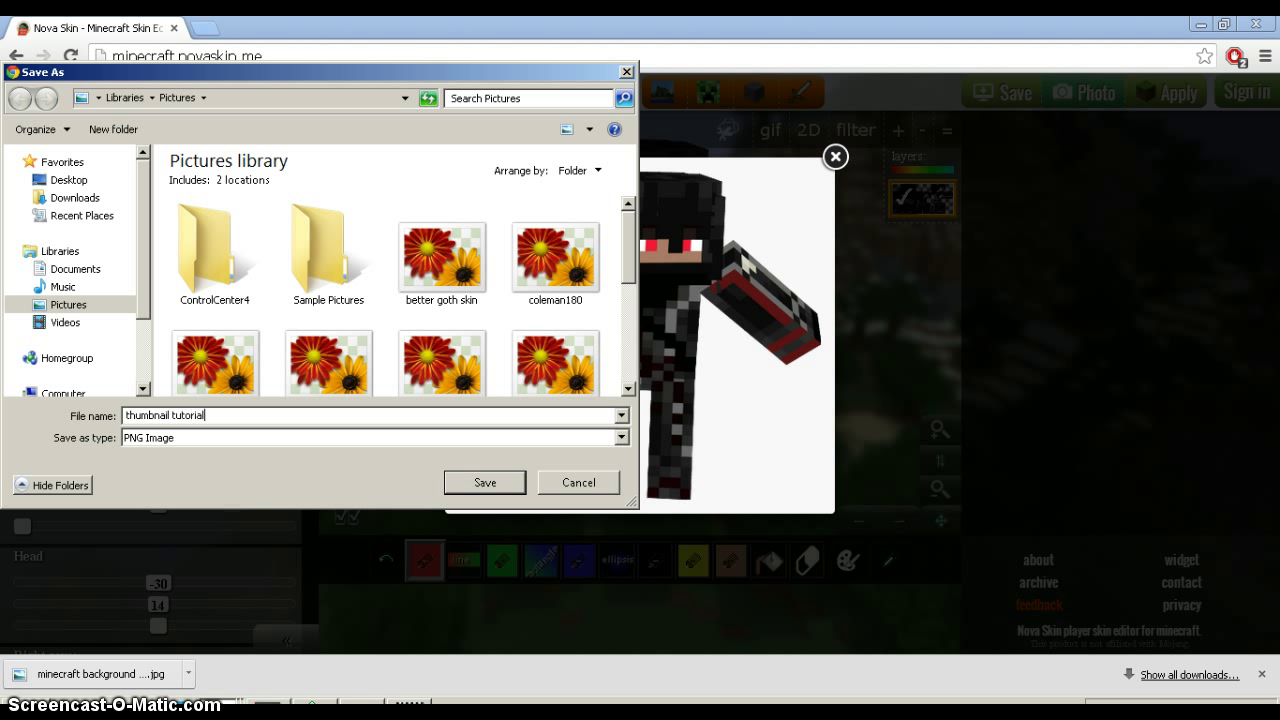
pyautogui.press('Return')
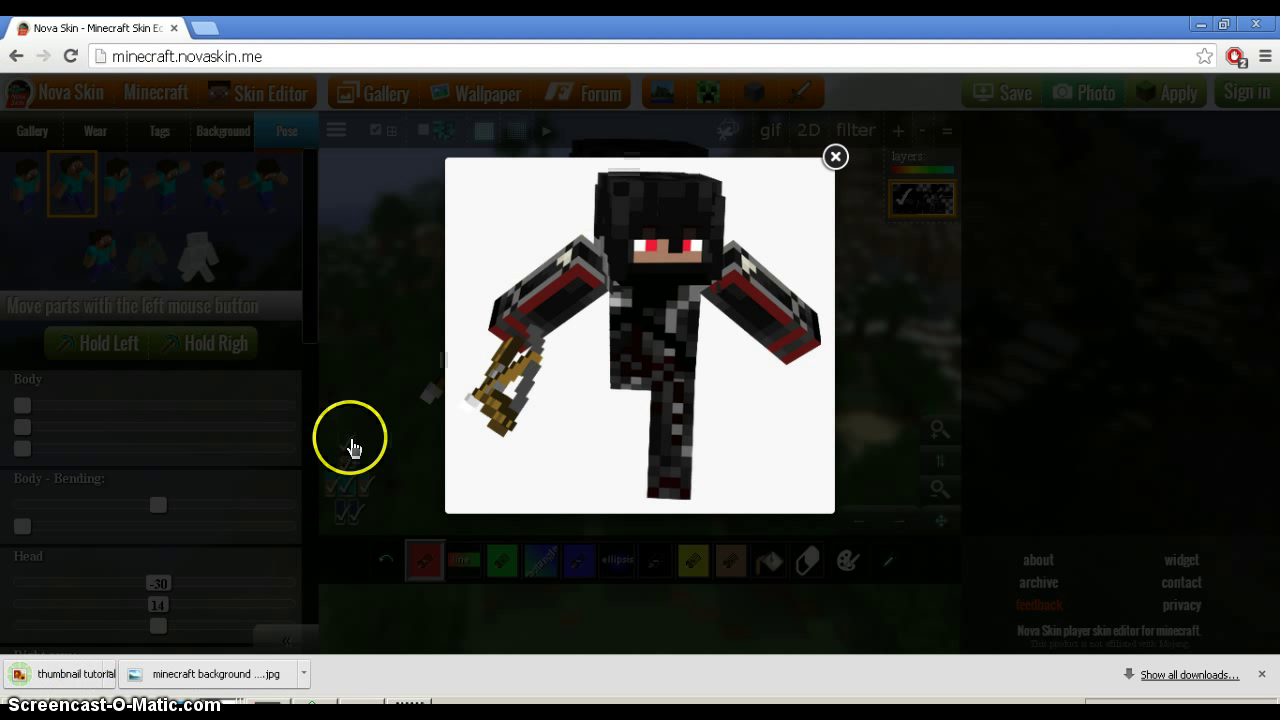
pyautogui.click(1261, 675)
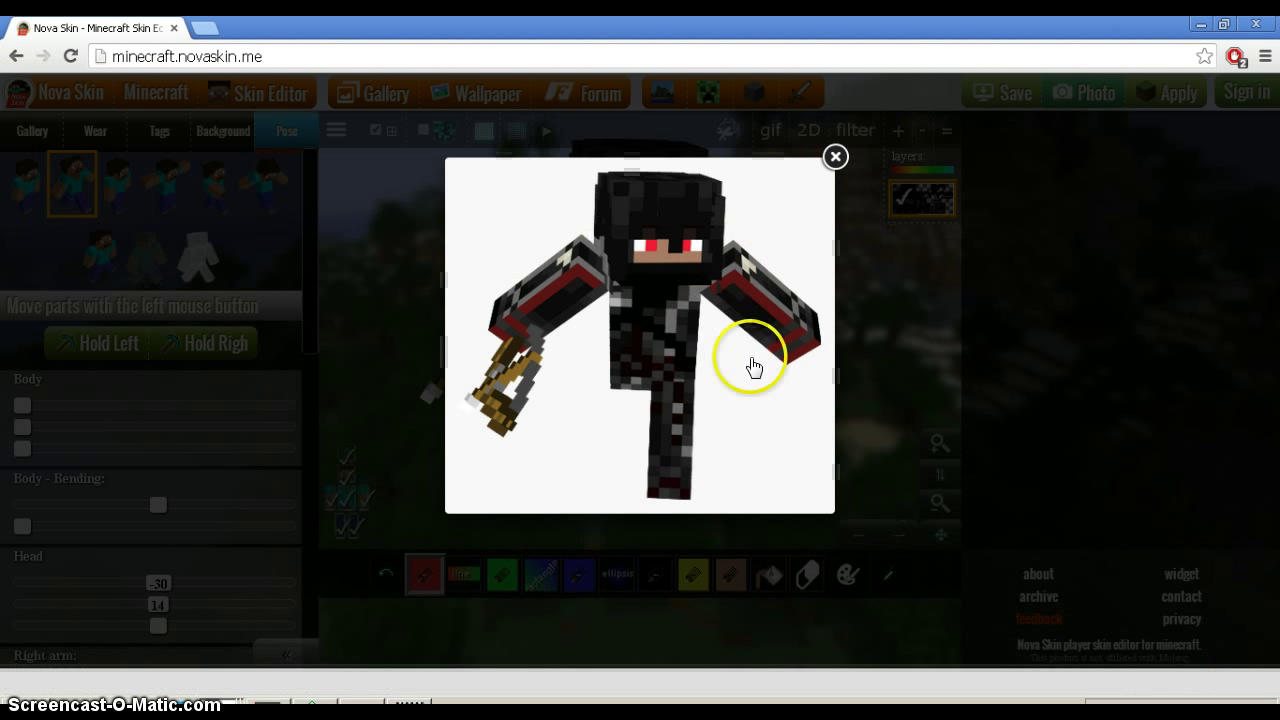
# - Open pixlr.com/editor in a new tab and create a 1280×720 image from the Movie 720p preset
pyautogui.hotkey('ctrl', 't')
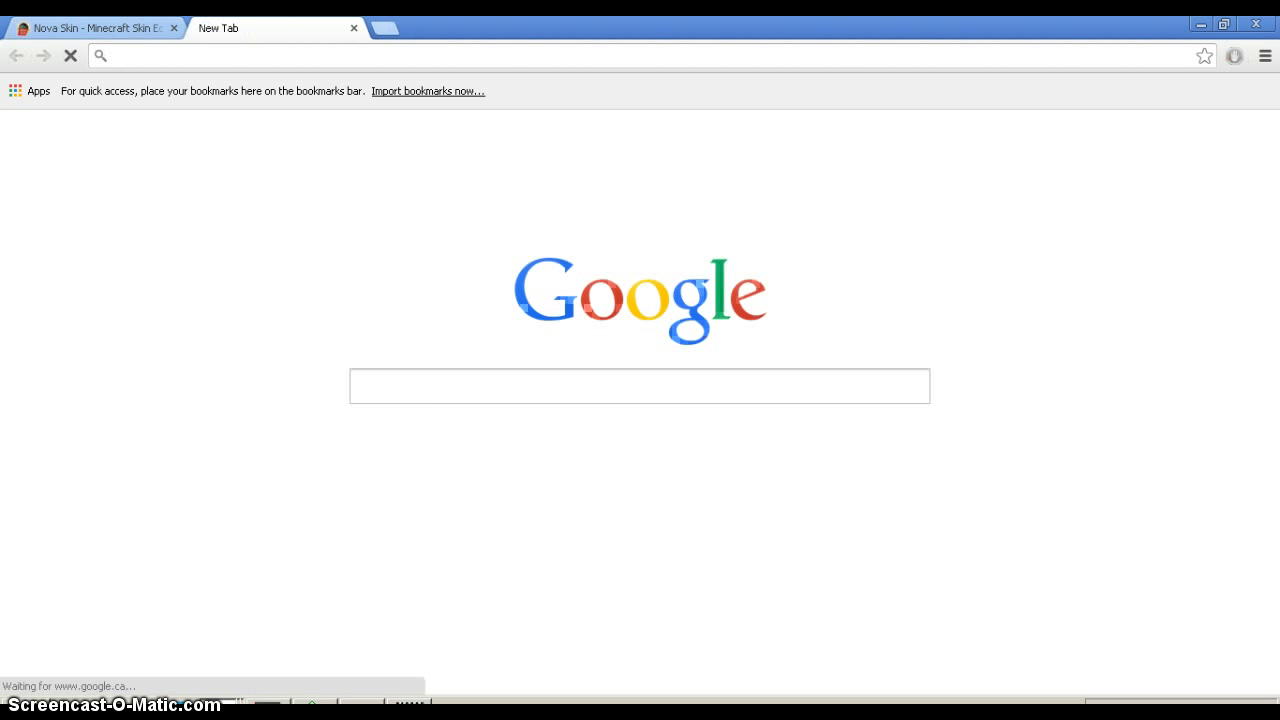
pyautogui.write('pixlr')
pyautogui.press('Return')
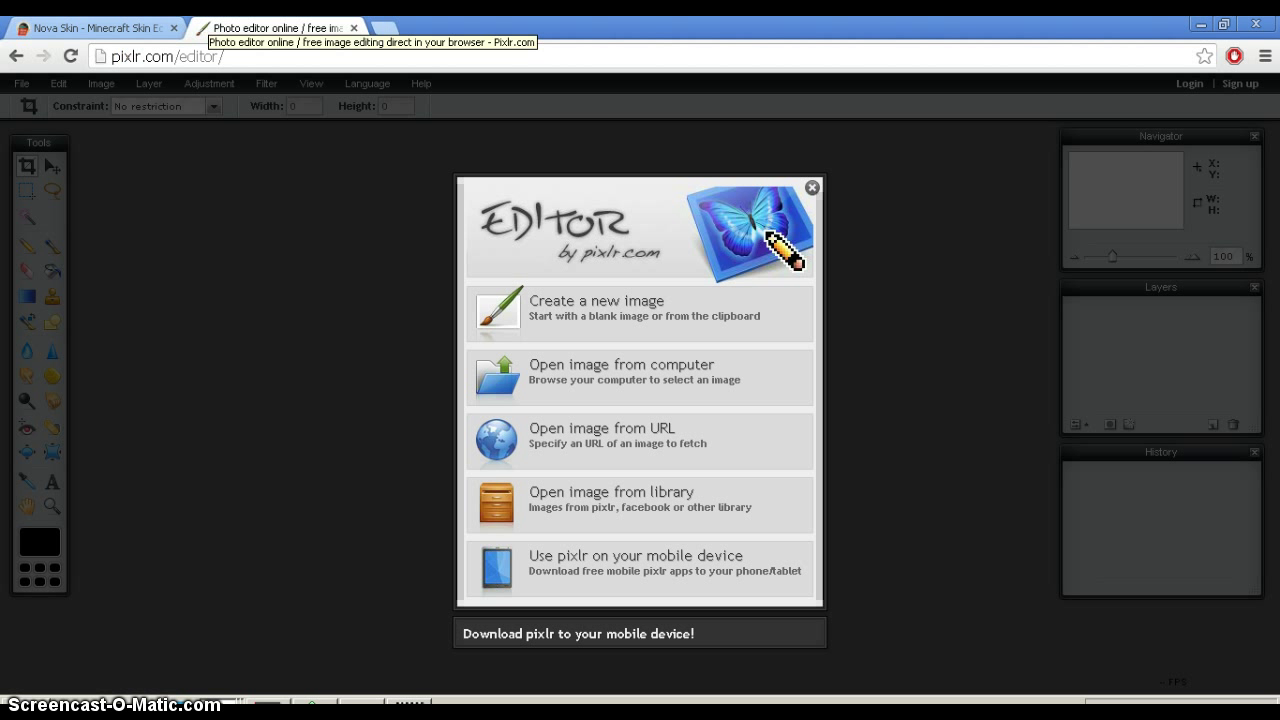
pyautogui.click(650, 298)
pyautogui.click(680, 362)
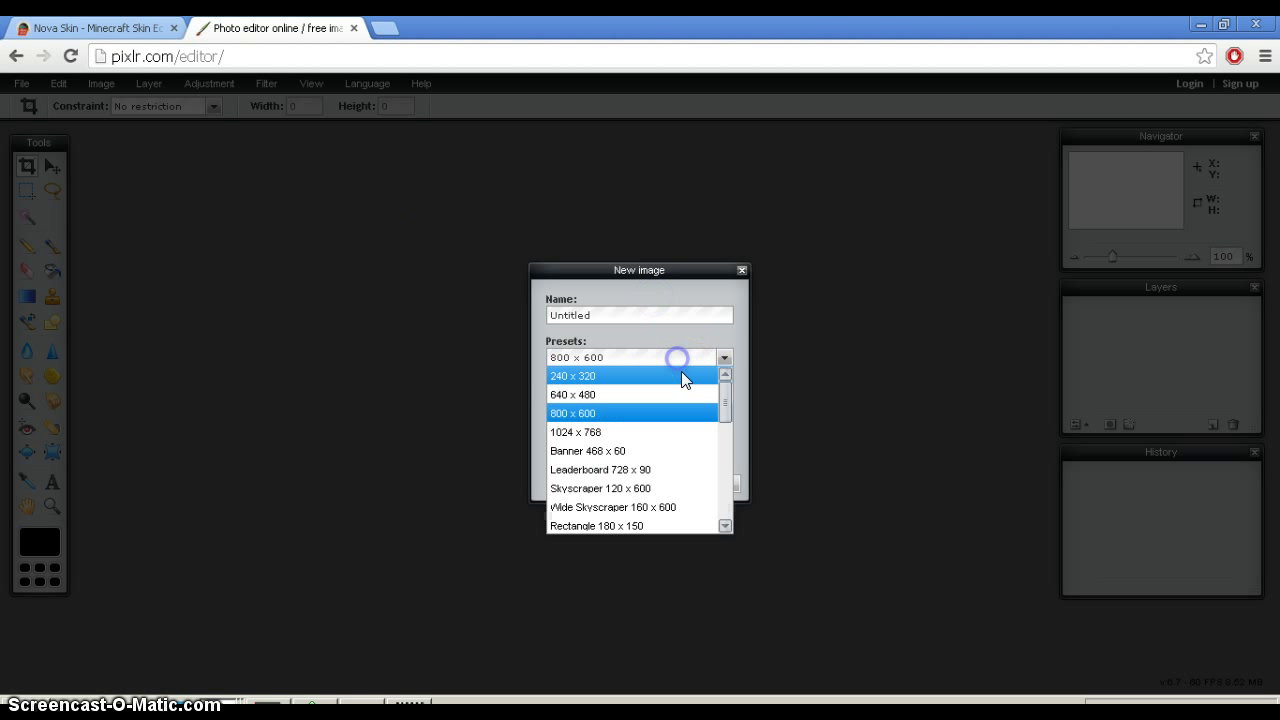
pyautogui.scroll(-3, 655, 505)
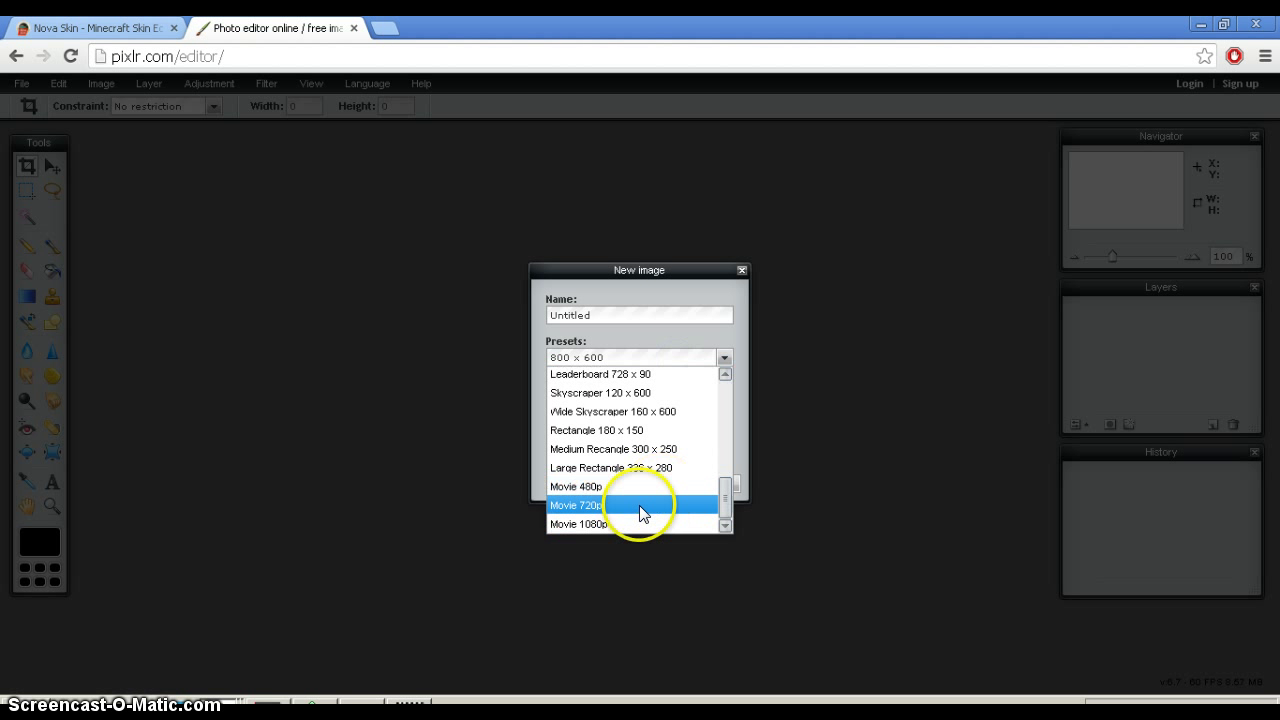
pyautogui.click(640, 506)
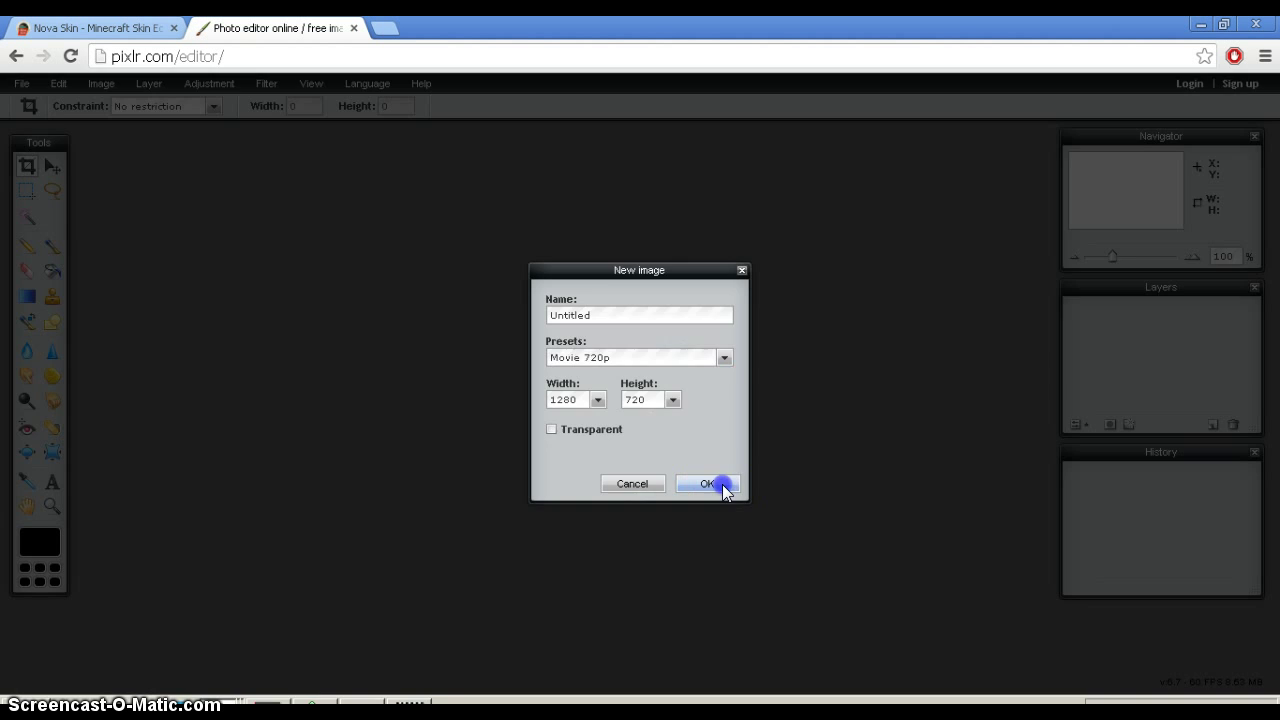
pyautogui.click(722, 487)
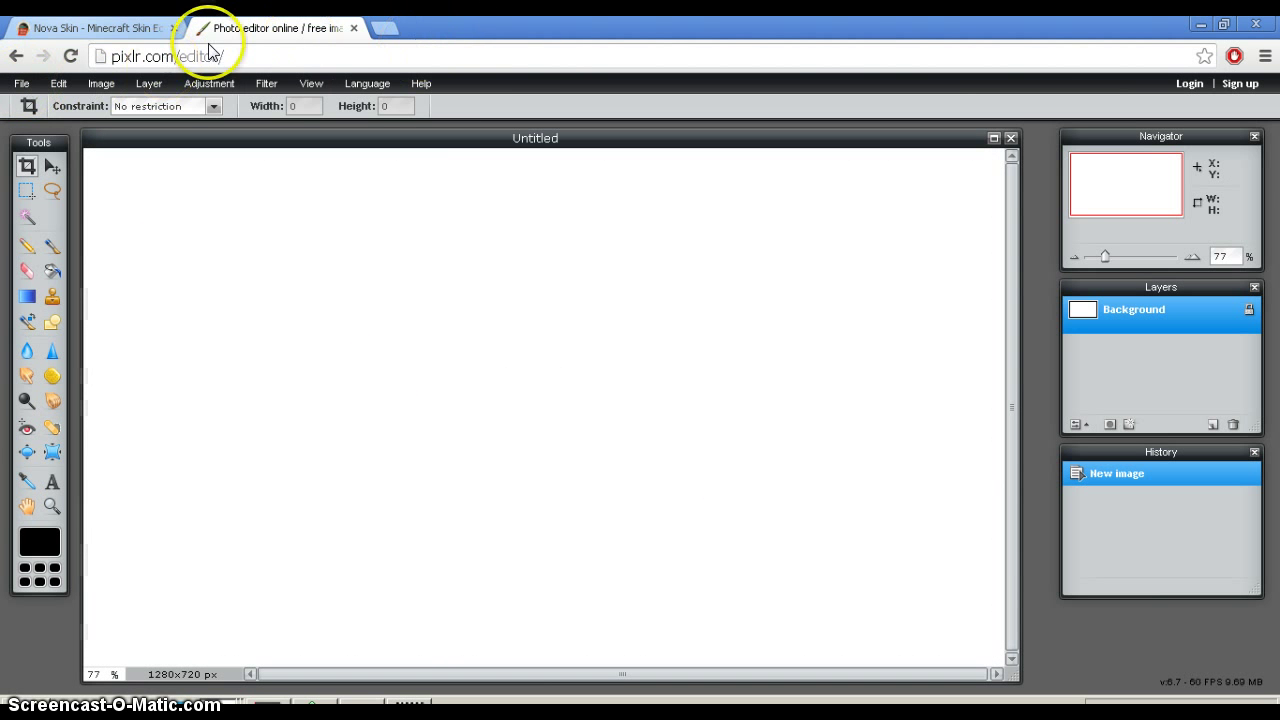
# - Search Google Images for 'minecraft background'
pyautogui.click(384, 27)
pyautogui.write('mine')
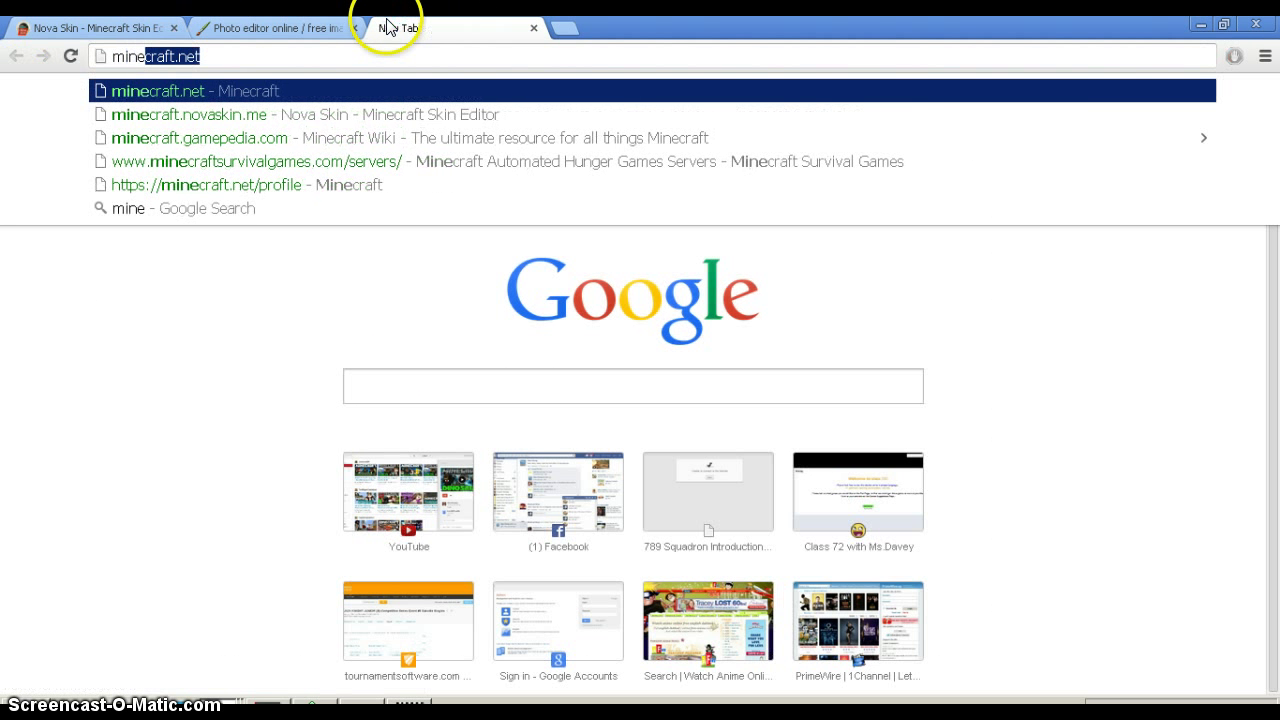
pyautogui.write('craft back')
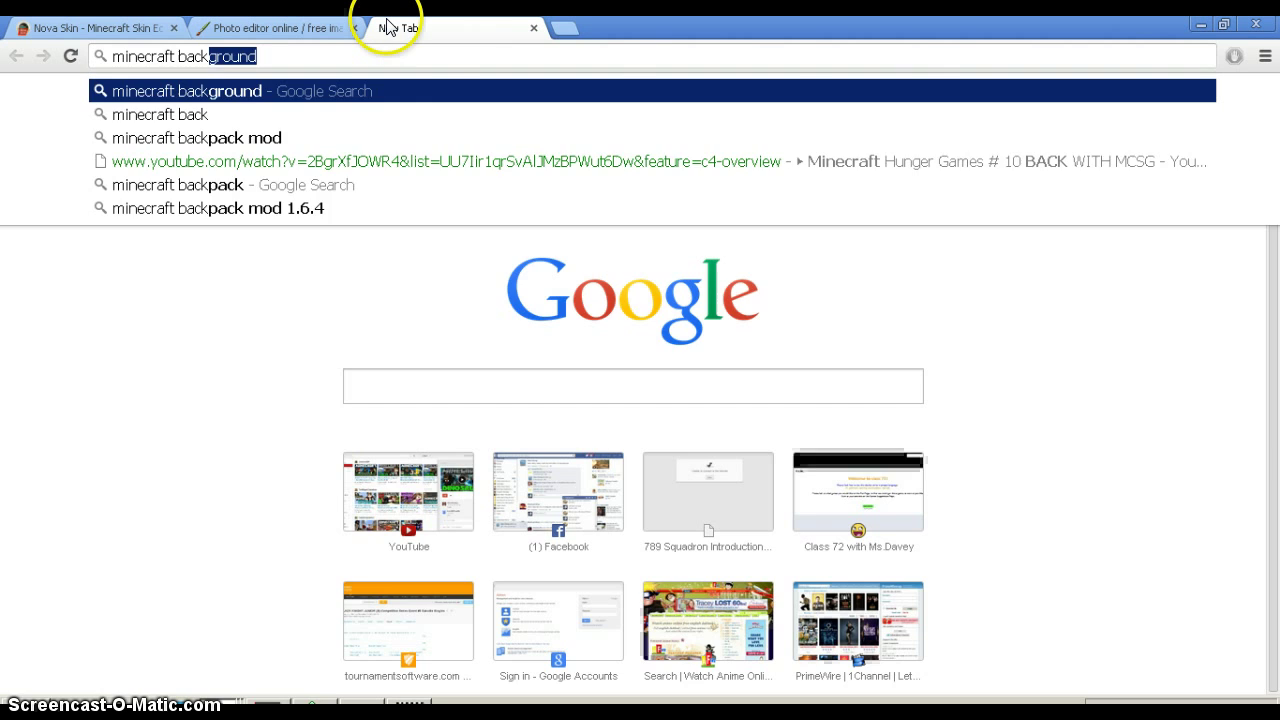
pyautogui.write('ground')
pyautogui.press('Return')
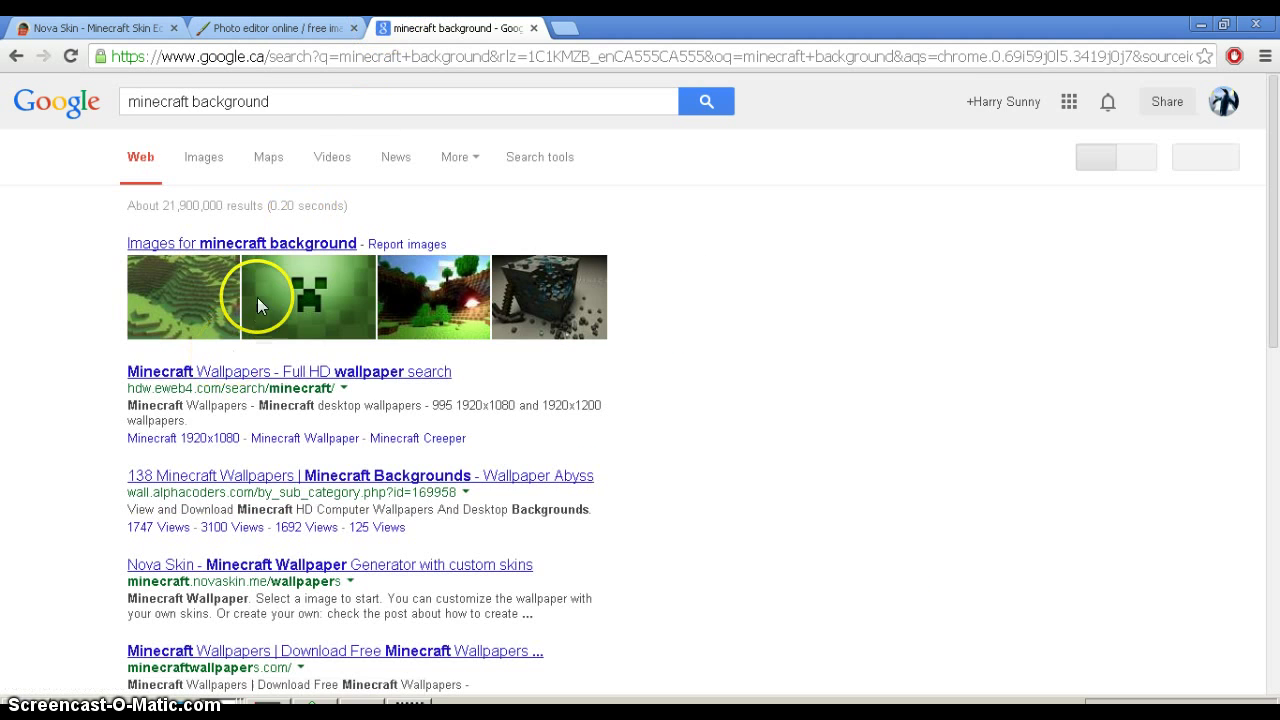
pyautogui.click(205, 158)
# - Find the sunny grassland scene with wooden block houses and open its large preview
pyautogui.scroll(-1, 385, 388)
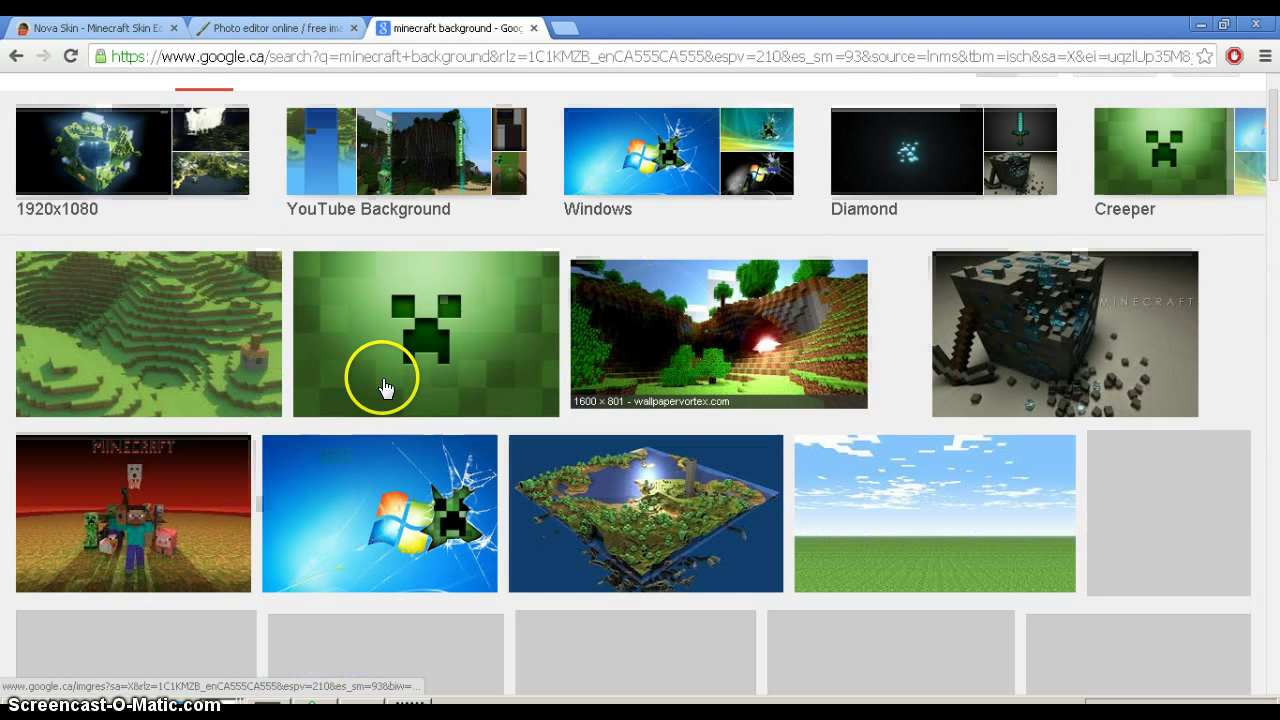
pyautogui.scroll(-2, 663, 289)
pyautogui.scroll(-1, 870, 287)
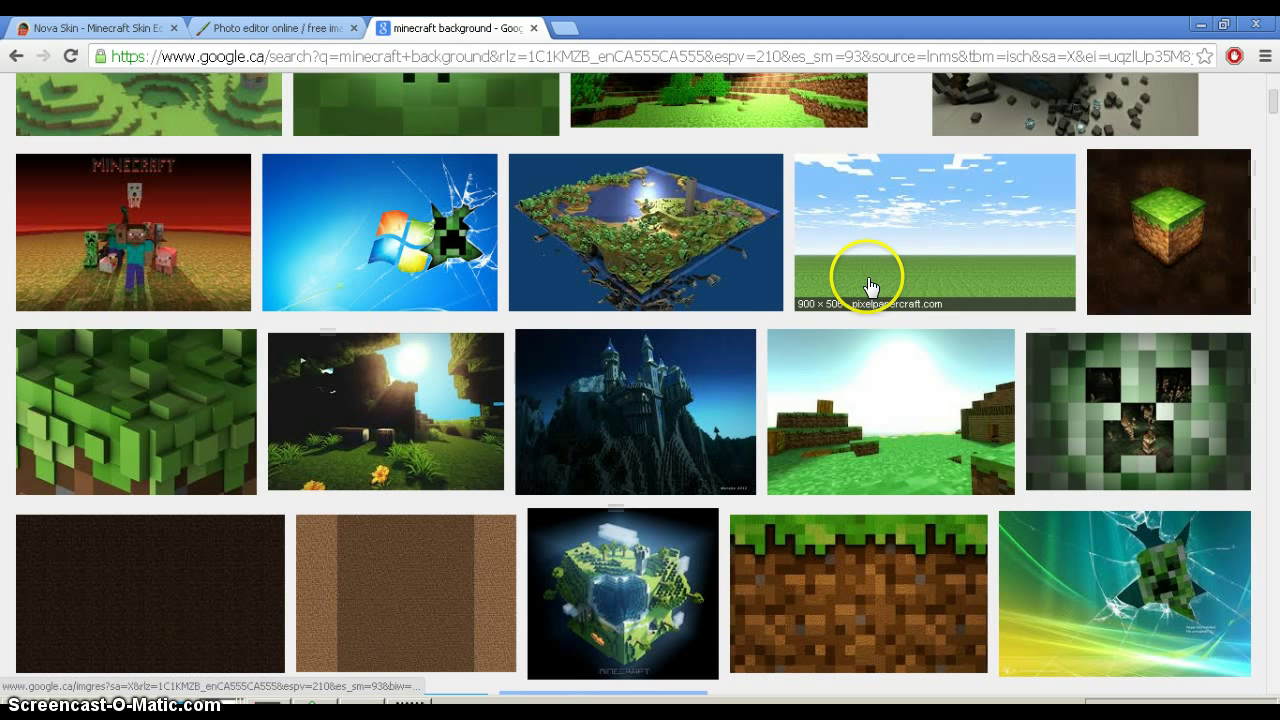
pyautogui.scroll(-1, 1218, 202)
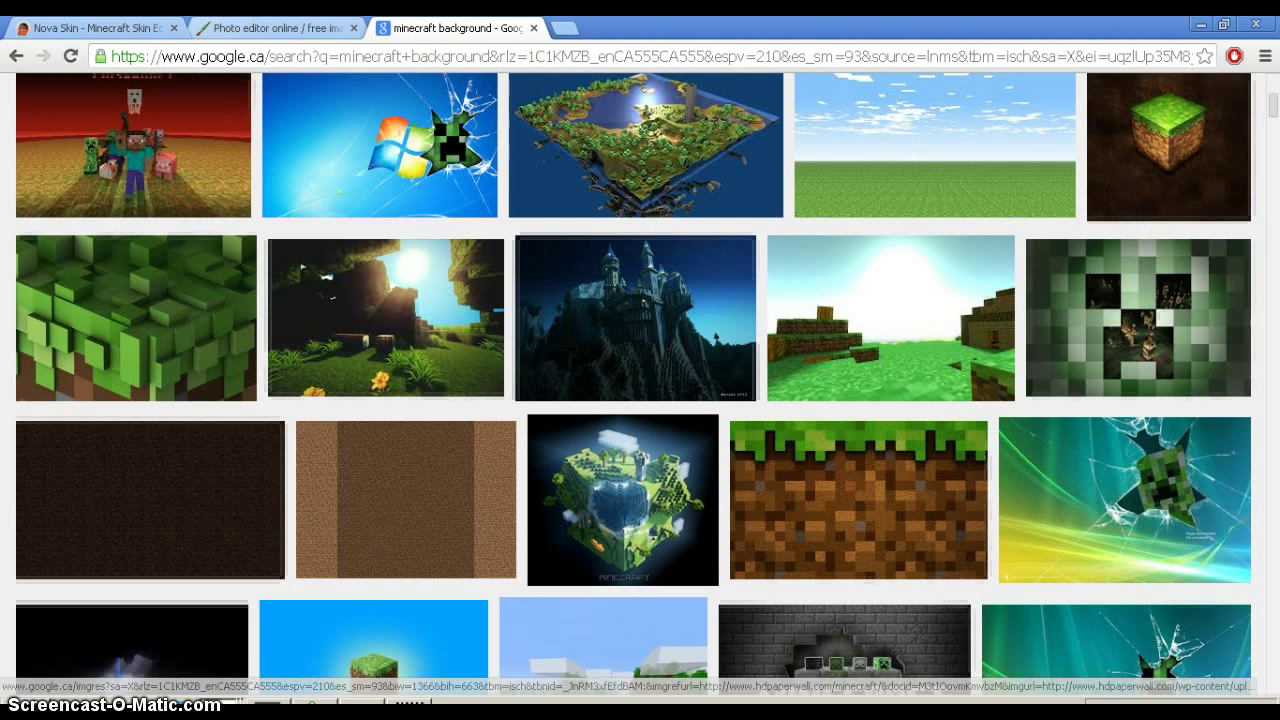
pyautogui.click(270, 28)
pyautogui.click(445, 22)
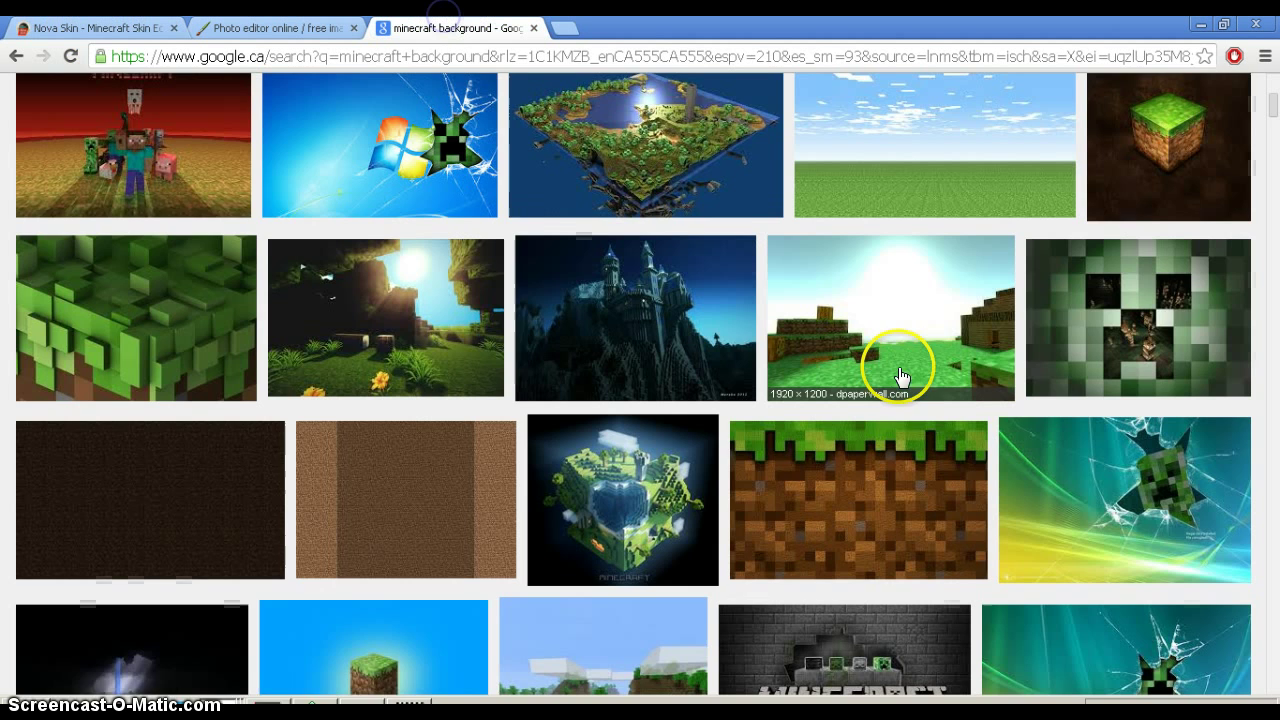
pyautogui.scroll(1, 918, 398)
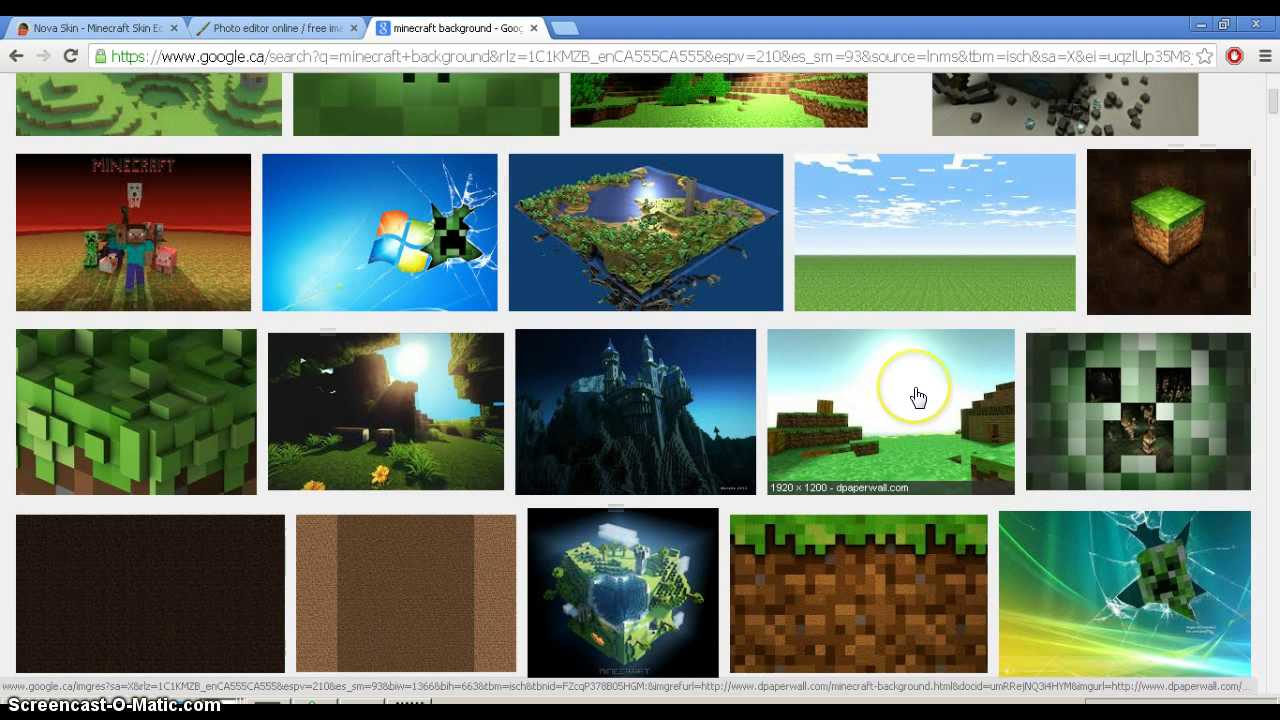
pyautogui.scroll(-1, 858, 415)
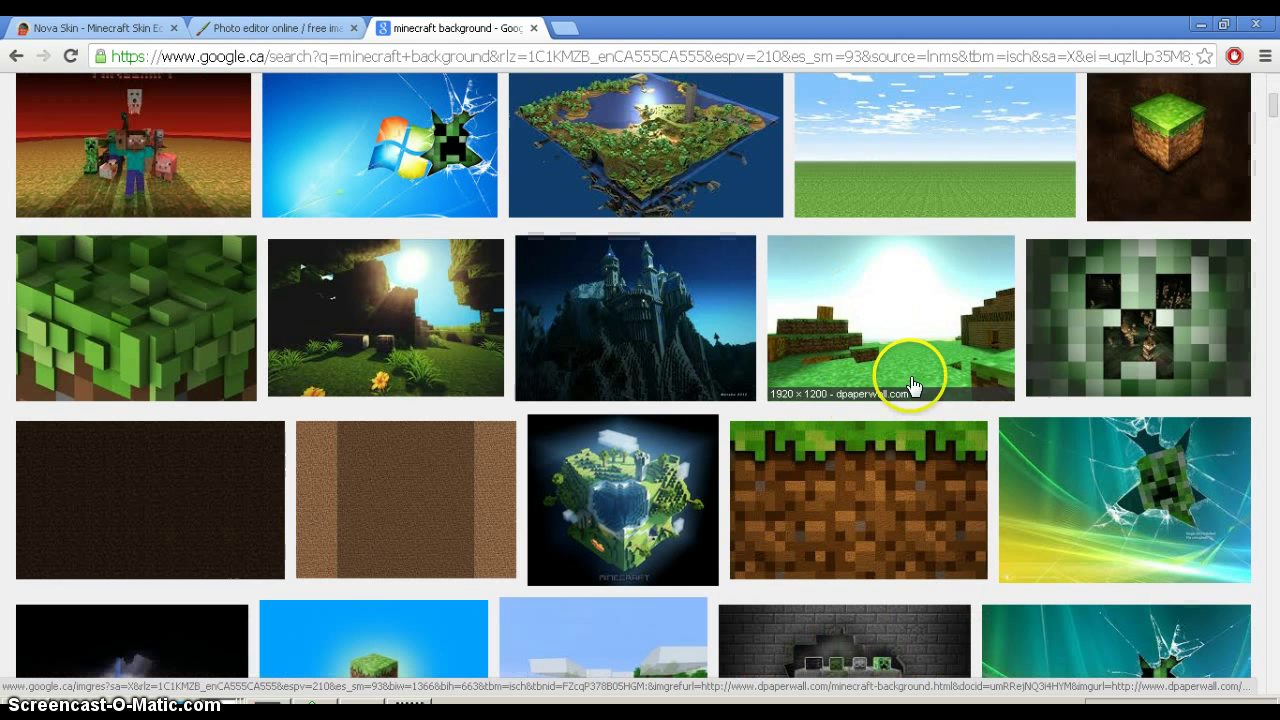
pyautogui.click(845, 335)
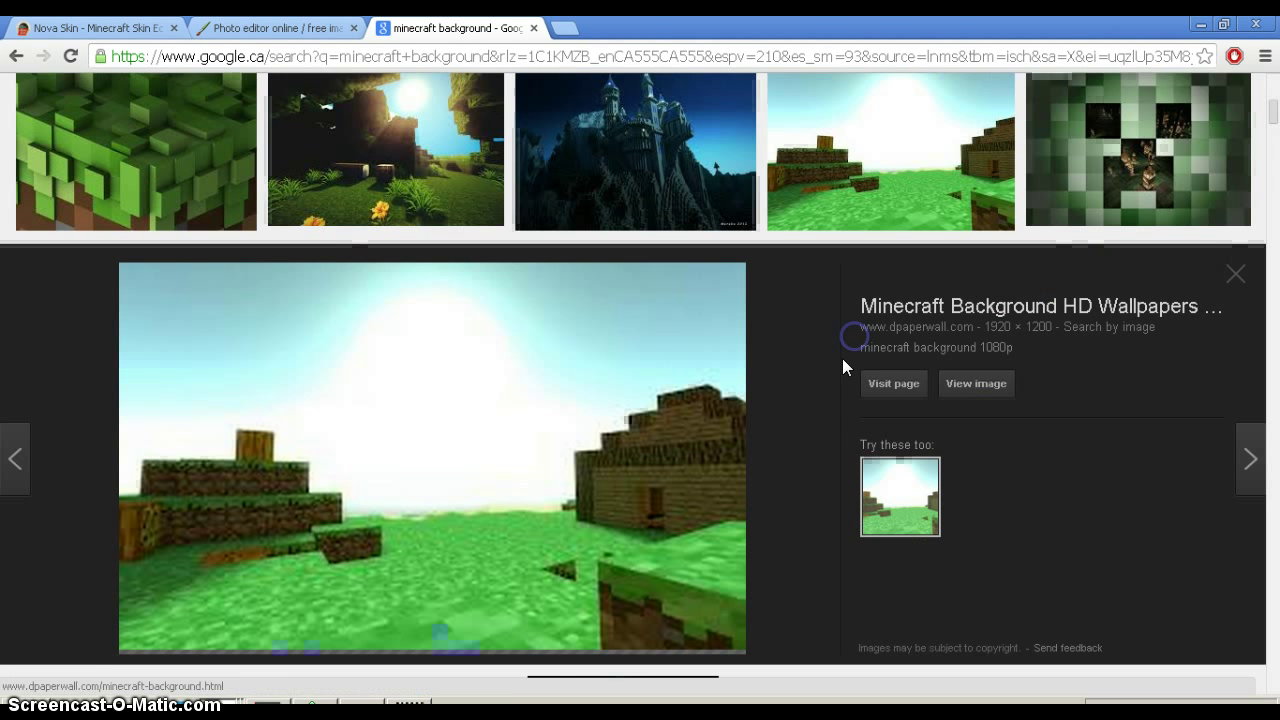
# - Save the full-size landscape as JPEG 'minecraft tutorial background image' in Pictures, then return to Pixlr
pyautogui.click(966, 367)
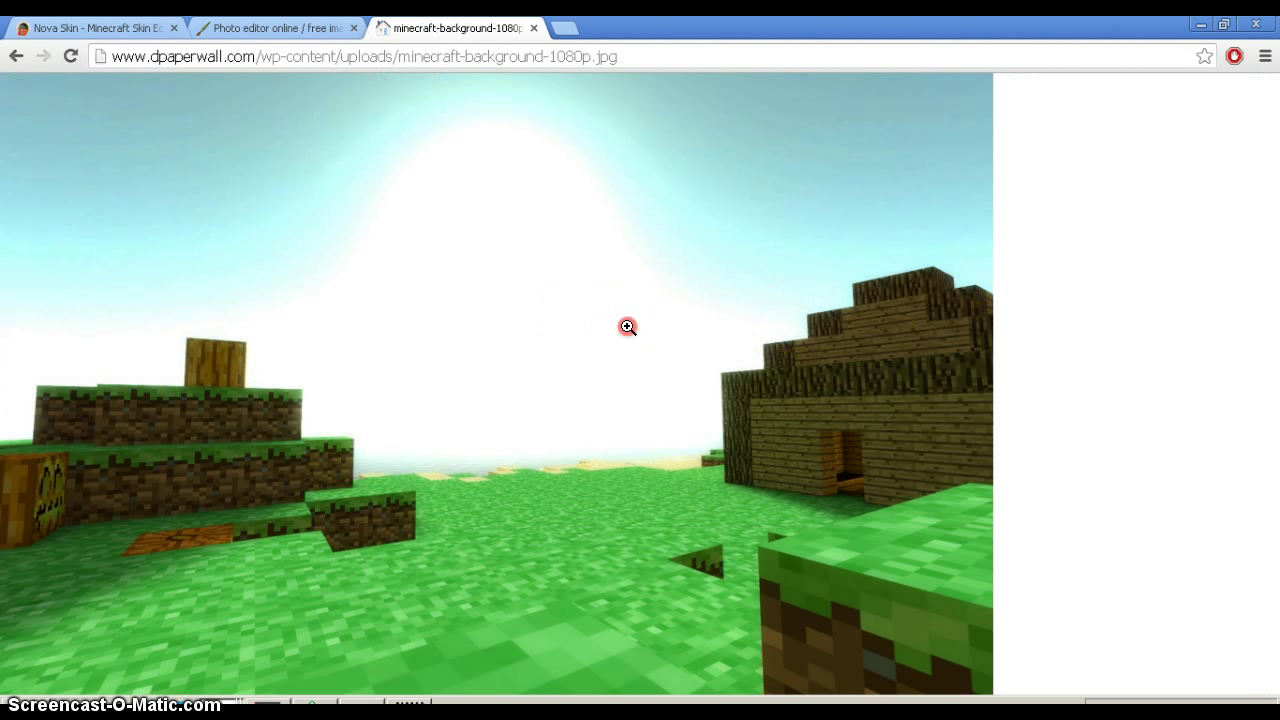
pyautogui.rightClick(626, 328)
pyautogui.click(677, 352)
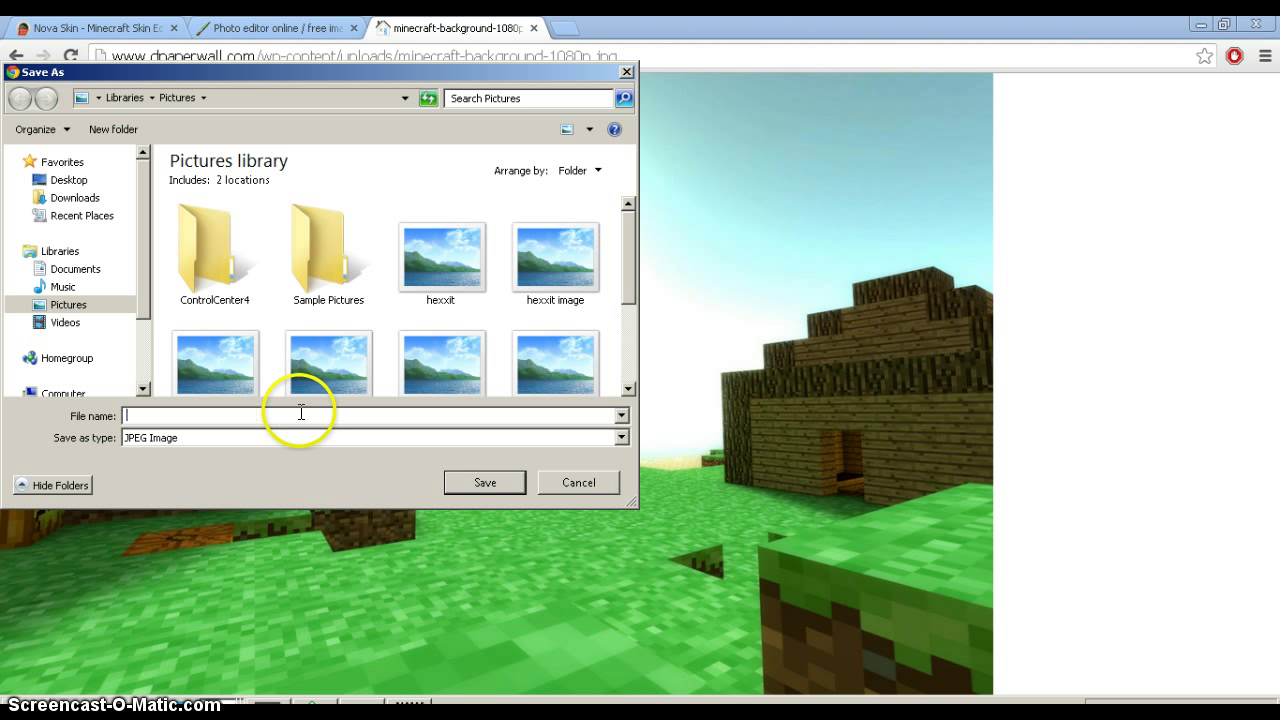
pyautogui.write('cool')
pyautogui.press('BackSpace')
pyautogui.press('BackSpace')
pyautogui.press('BackSpace')
pyautogui.press('BackSpace')
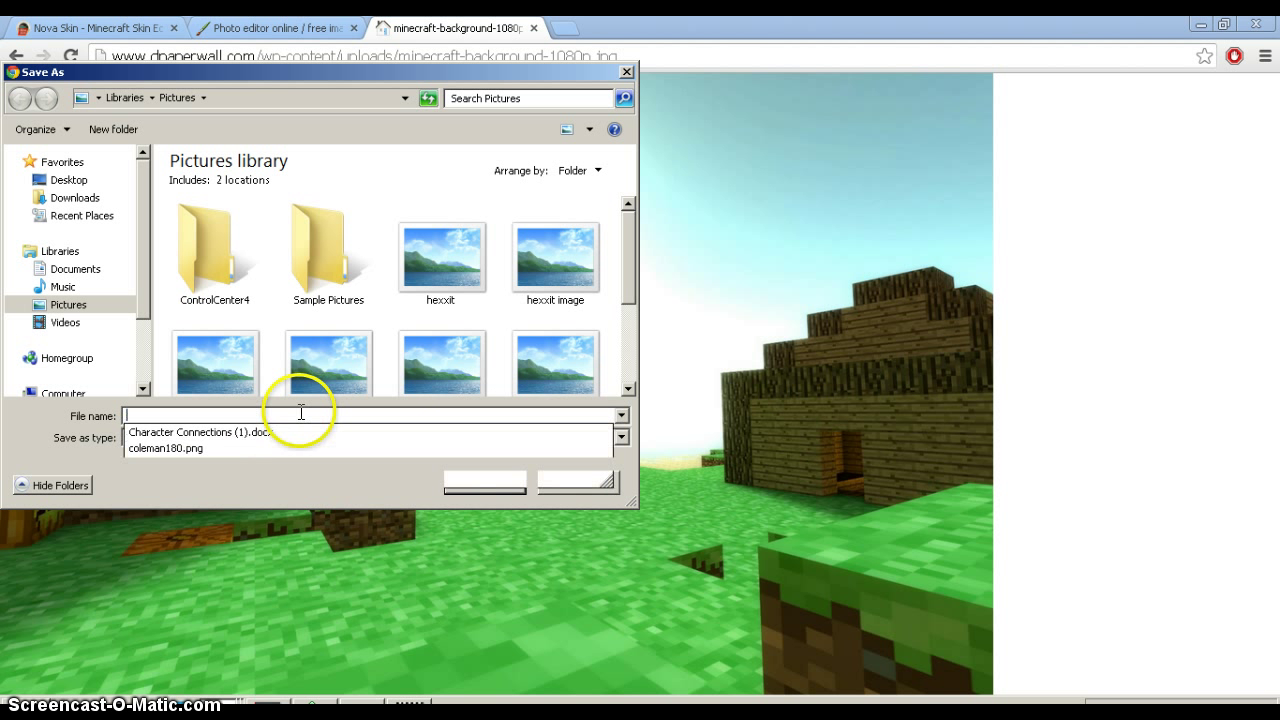
pyautogui.write('minecraft tutorial background image')
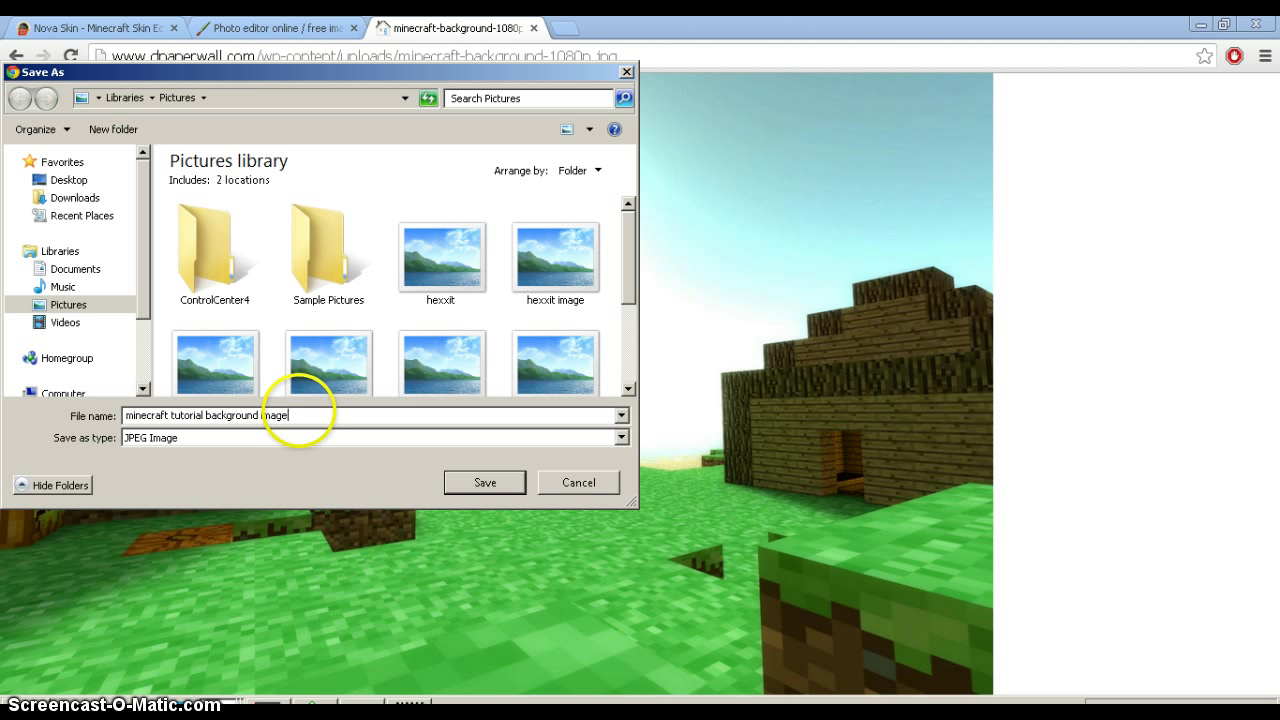
pyautogui.click(487, 486)
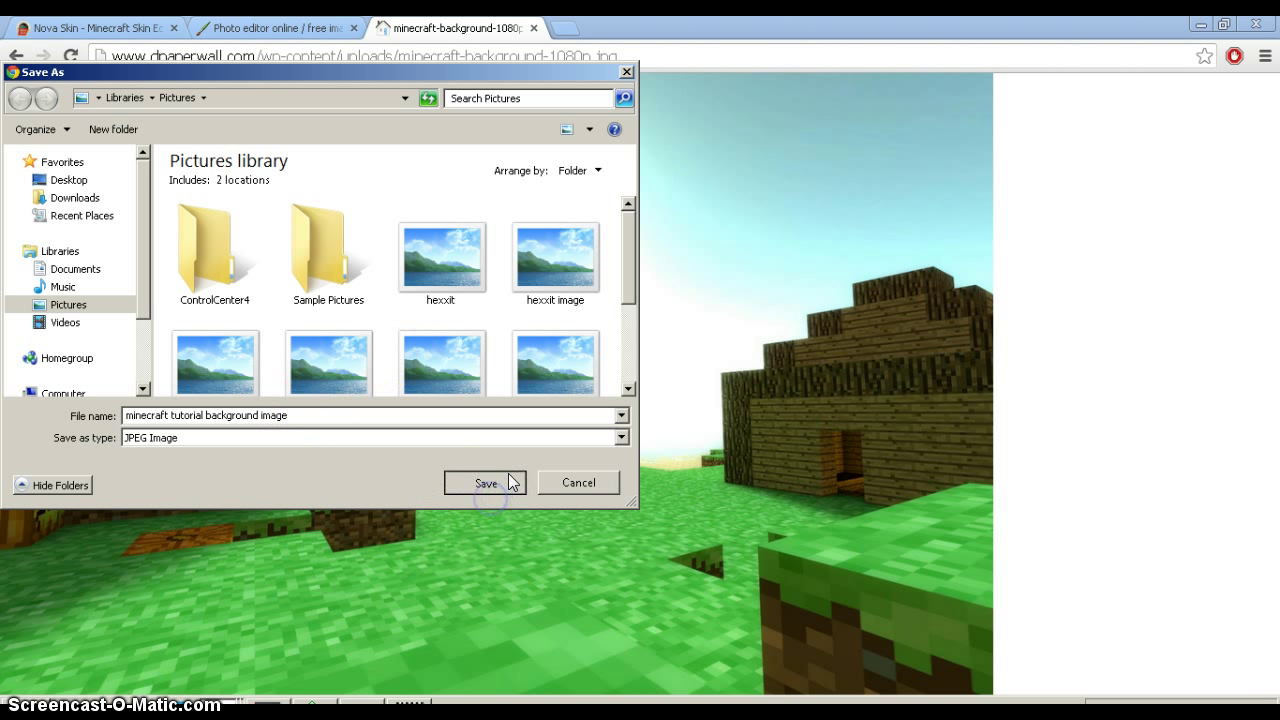
pyautogui.click(310, 27)
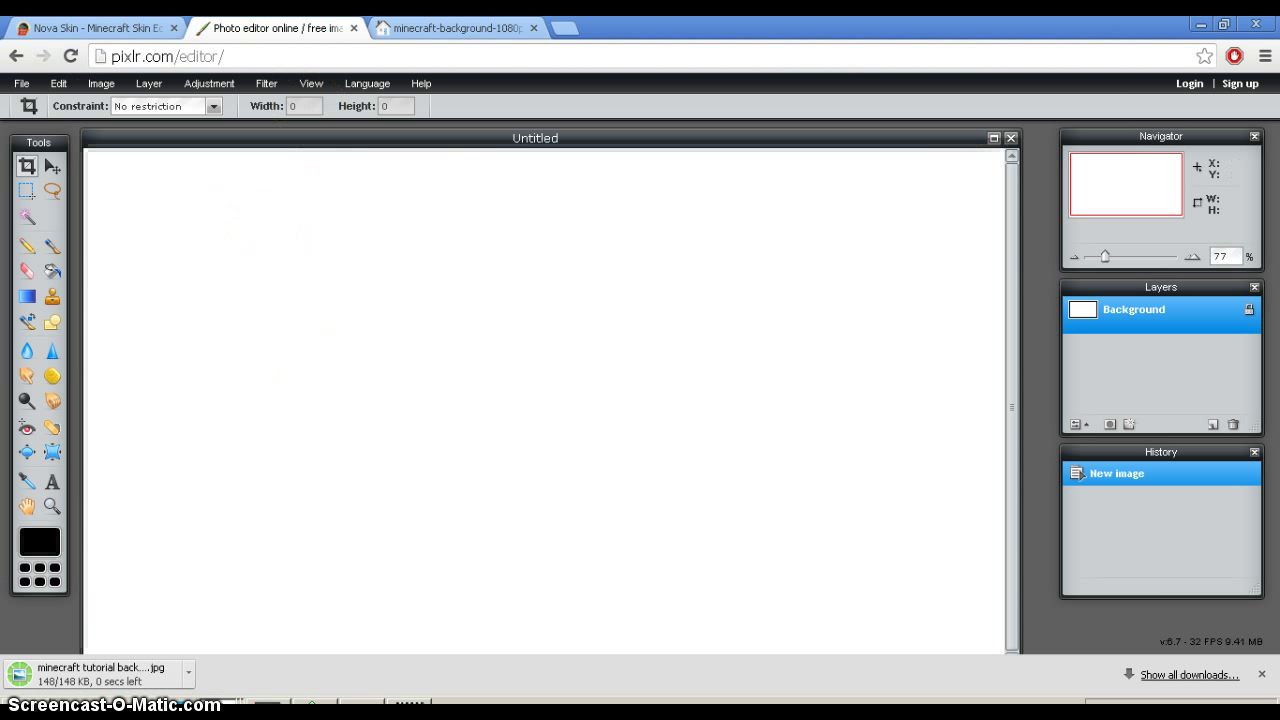
# - Open 'minecraft tutorial background image' in Pixlr Editor
pyautogui.click(1261, 674)
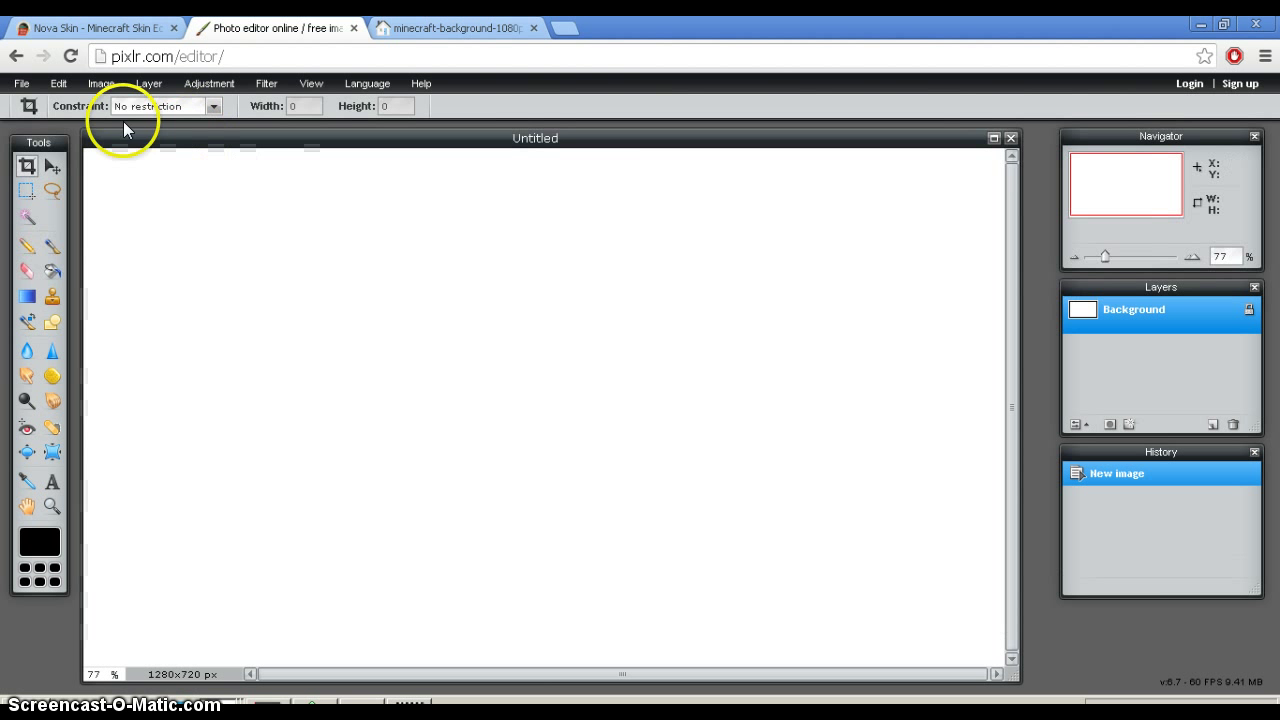
pyautogui.click(28, 84)
pyautogui.click(22, 106)
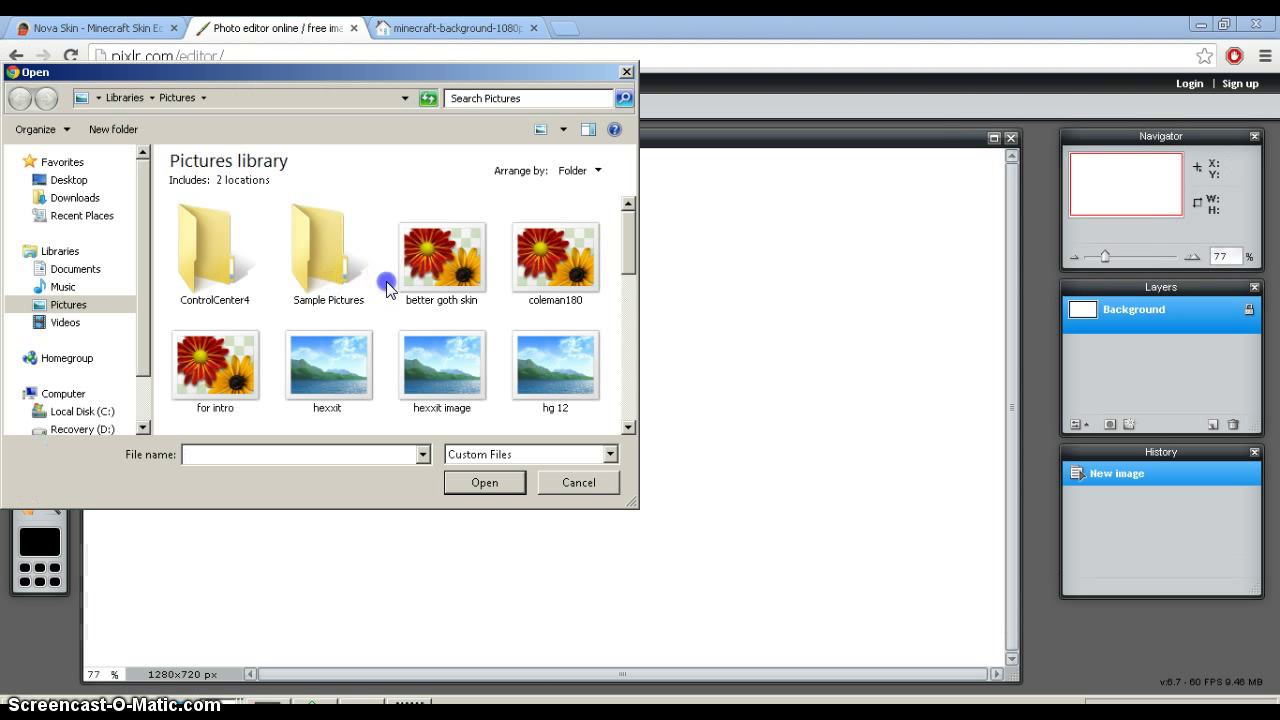
pyautogui.moveTo(634, 263); pyautogui.dragTo(620, 386)
pyautogui.click(200, 289)
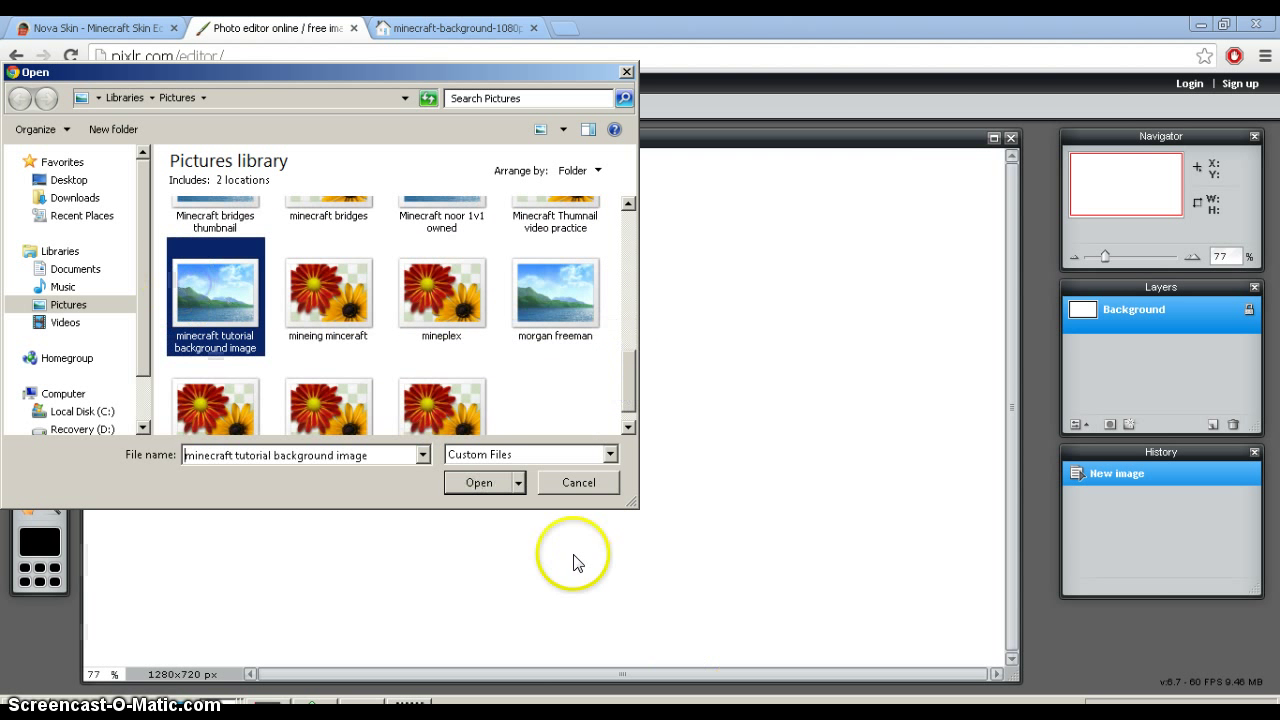
pyautogui.click(490, 485)
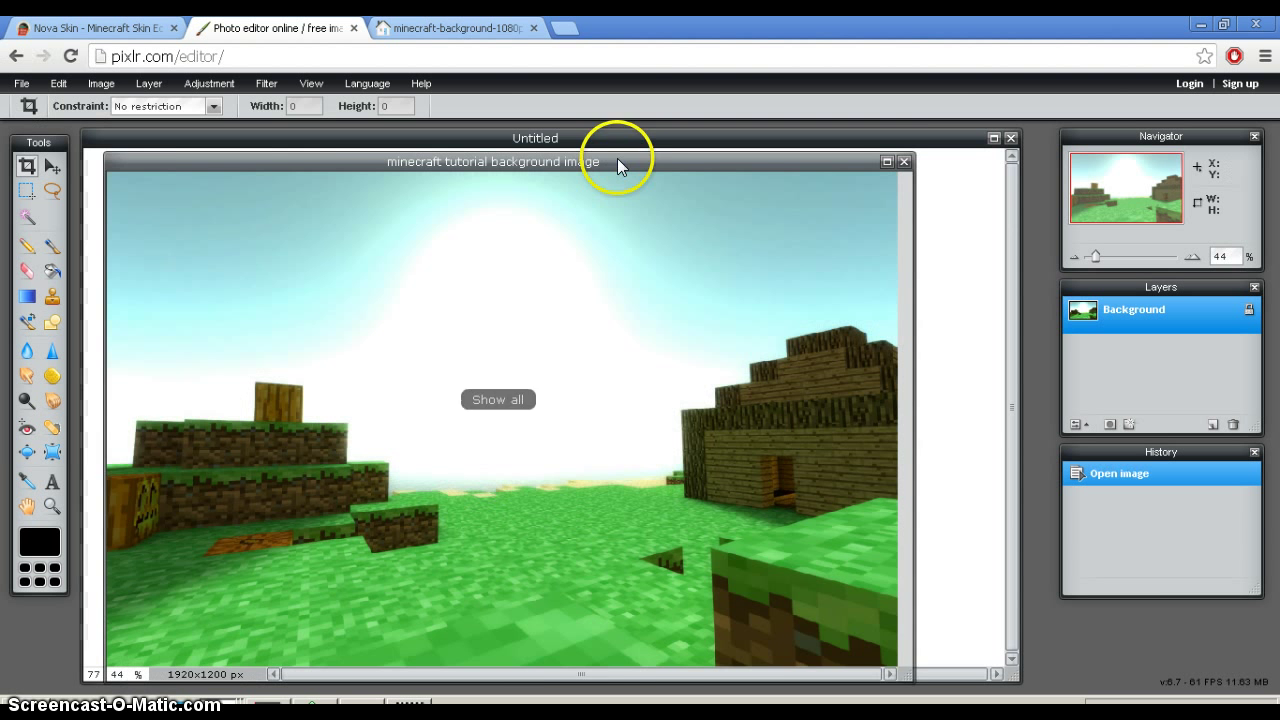
# - Copy the landscape layer into Untitled and move it so grass shows along the bottom
pyautogui.moveTo(617, 158); pyautogui.dragTo(512, 165)
pyautogui.moveTo(1100, 309); pyautogui.dragTo(860, 303)
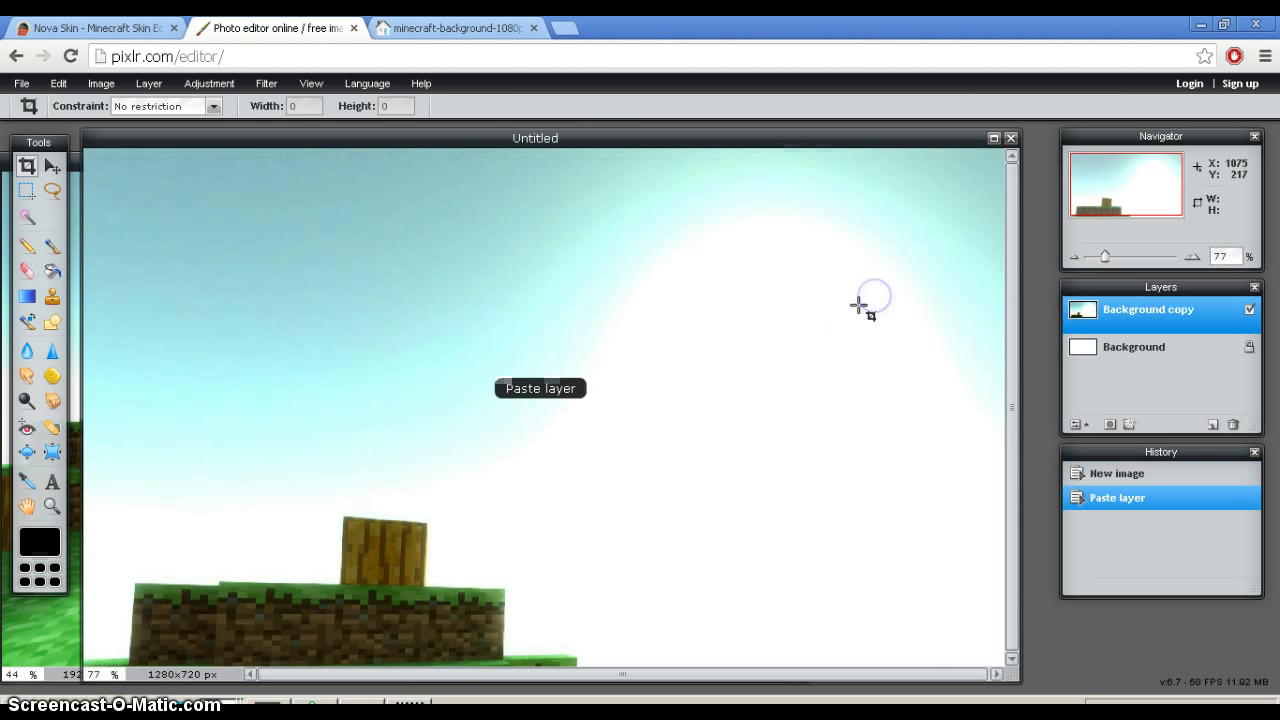
pyautogui.click(718, 372)
pyautogui.click(51, 165)
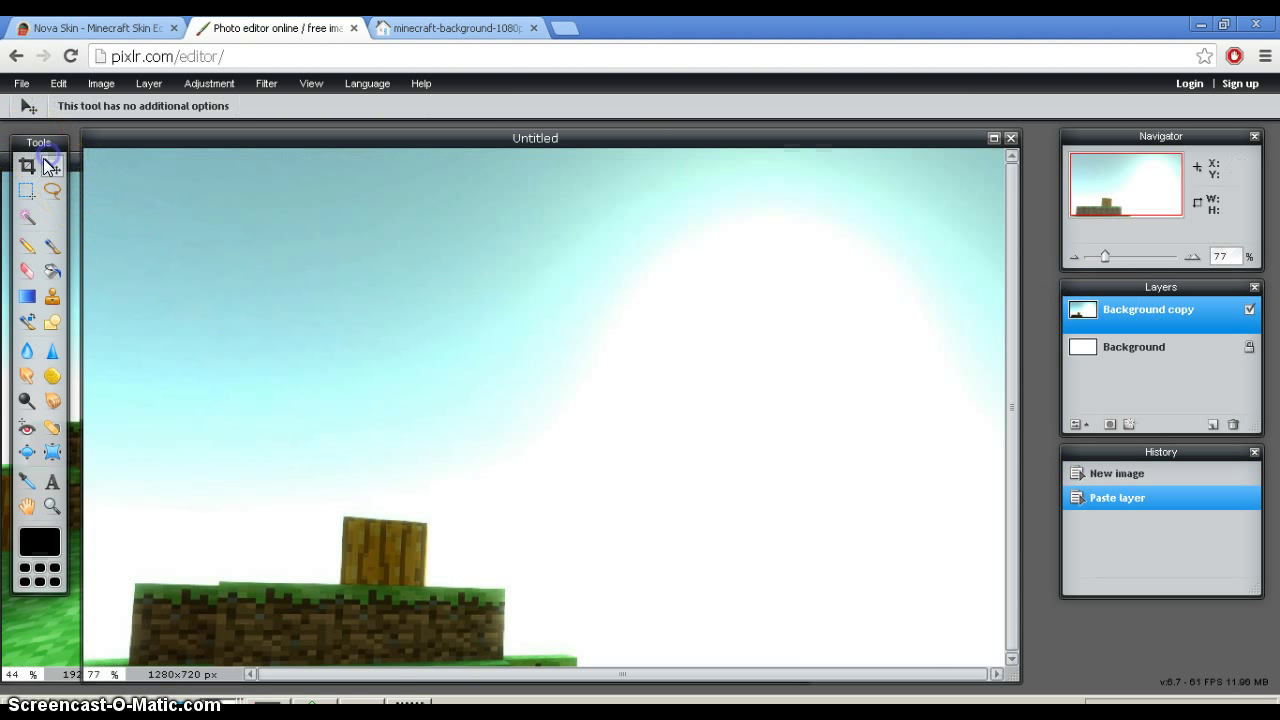
pyautogui.moveTo(764, 529); pyautogui.dragTo(771, 266)
pyautogui.moveTo(657, 371); pyautogui.dragTo(870, 570)
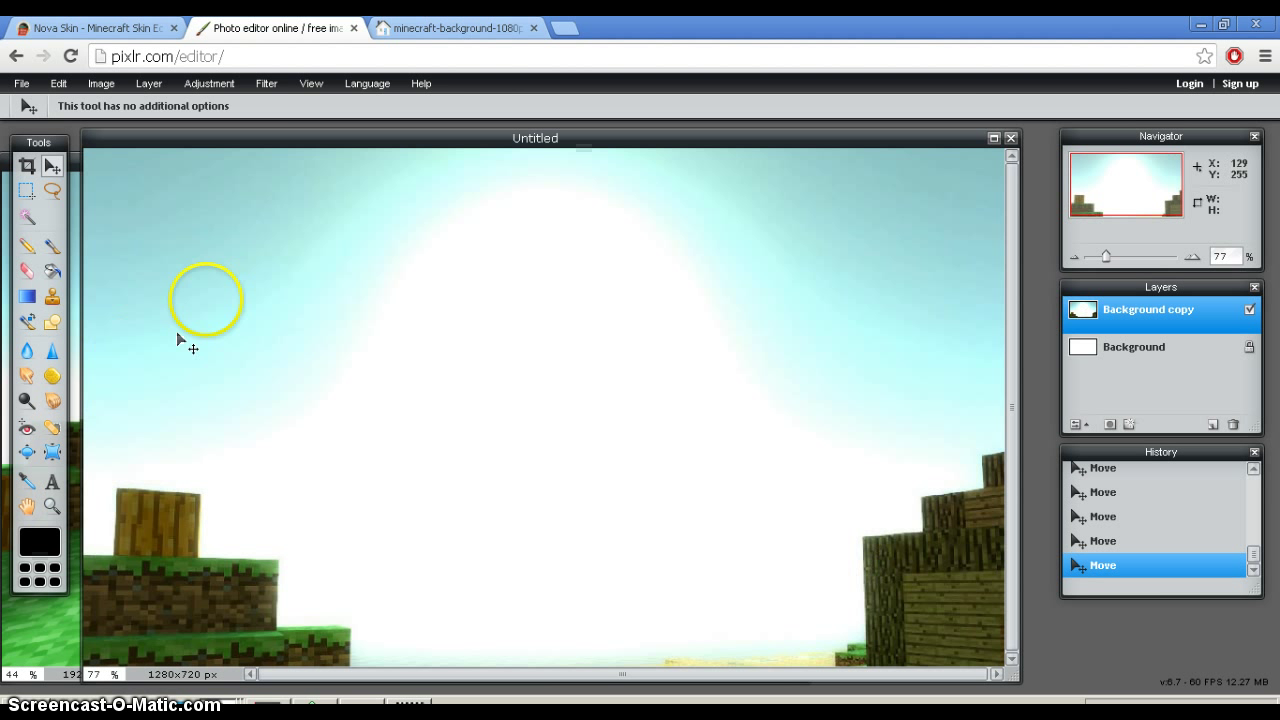
# - Apply the Blur filter six times to the landscape layer
pyautogui.click(268, 86)
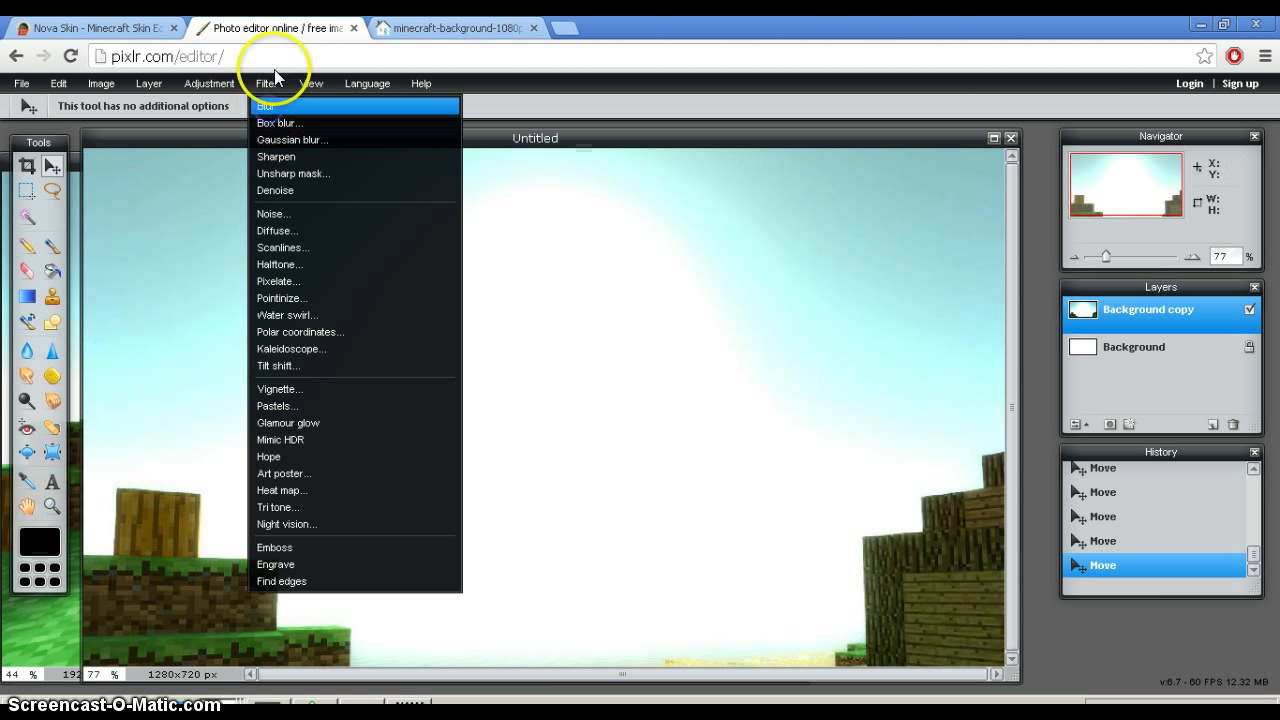
pyautogui.click(265, 106)
pyautogui.click(268, 83)
pyautogui.click(265, 106)
pyautogui.click(268, 83)
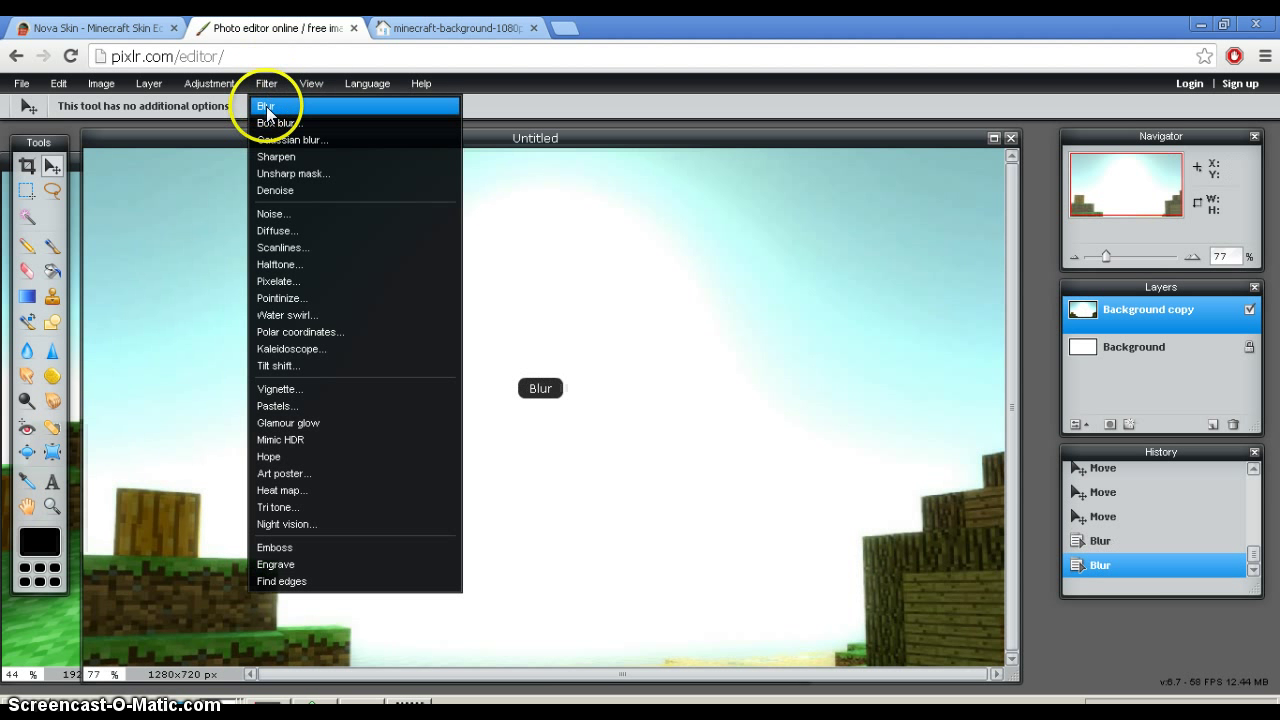
pyautogui.click(266, 98)
pyautogui.click(270, 82)
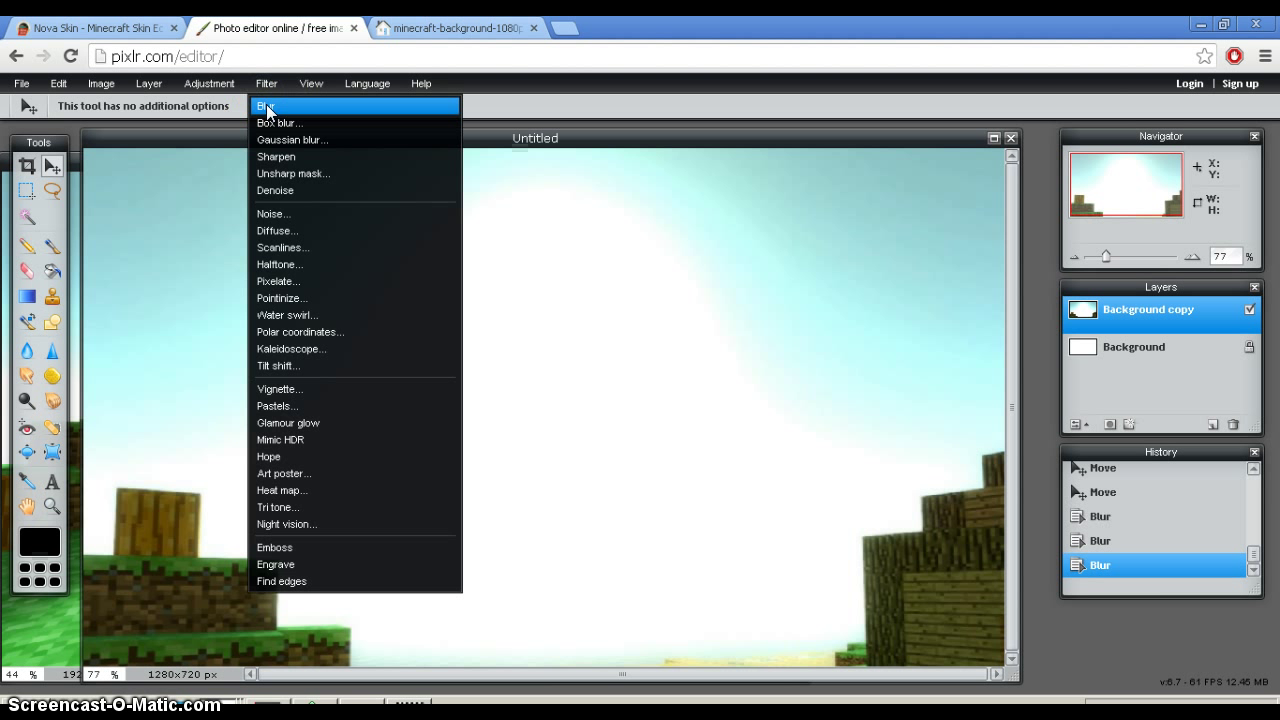
pyautogui.click(266, 104)
pyautogui.click(266, 86)
pyautogui.click(266, 105)
pyautogui.click(268, 83)
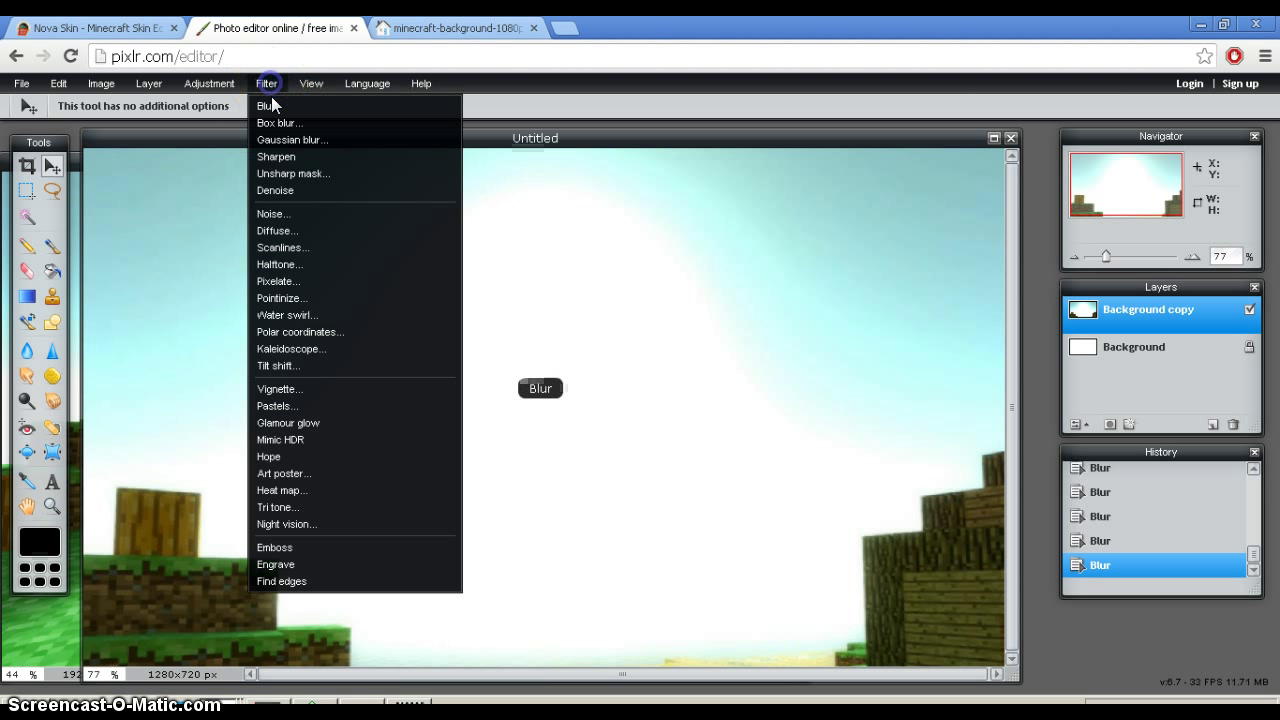
pyautogui.click(271, 86)
# - Apply a Box blur with amount 14 to the landscape
pyautogui.click(268, 80)
pyautogui.click(270, 122)
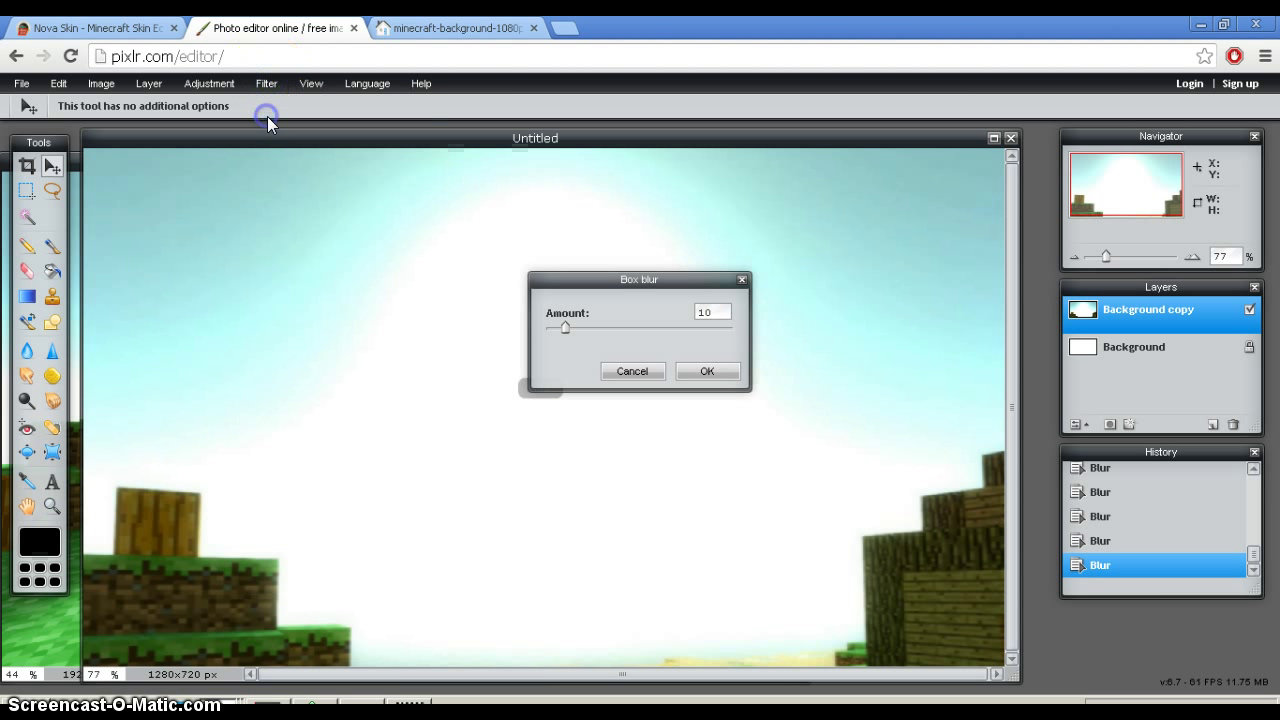
pyautogui.moveTo(564, 329); pyautogui.dragTo(572, 327)
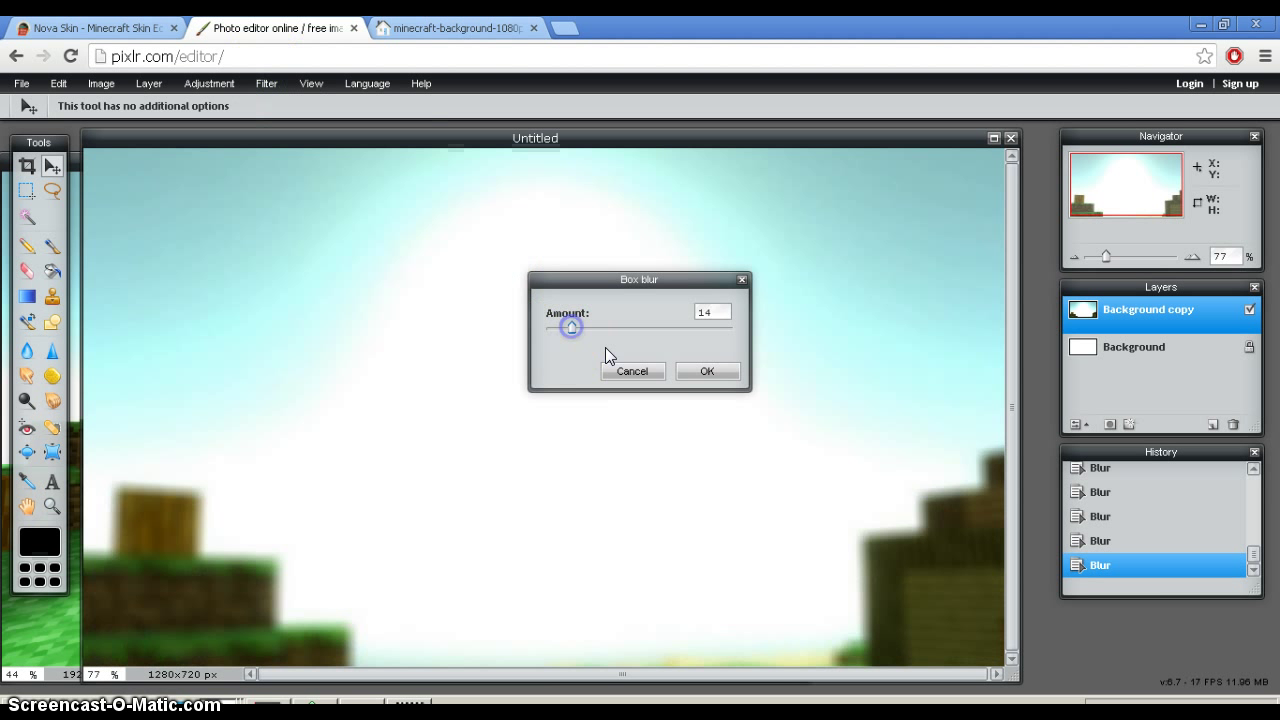
pyautogui.click(708, 371)
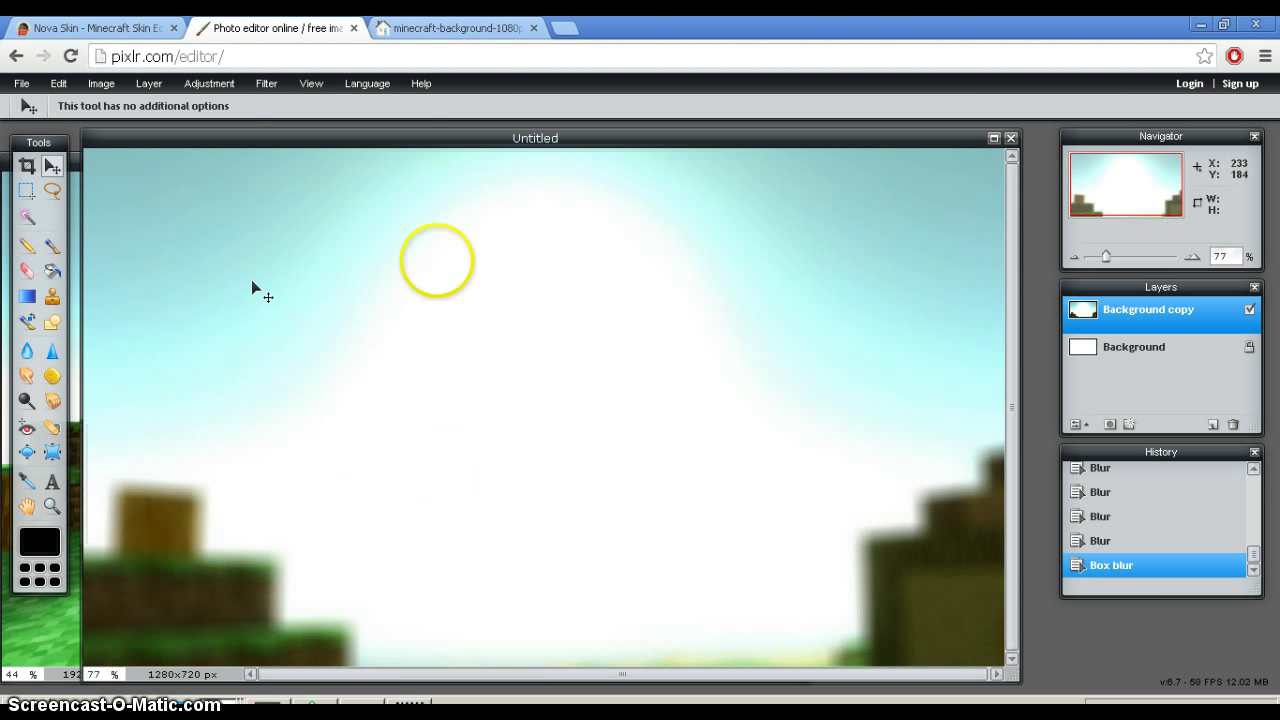
# - Open 'thumbnail tutorial', copy the character into the thumbnail and drag it to the bottom-left
pyautogui.click(24, 85)
pyautogui.click(51, 123)
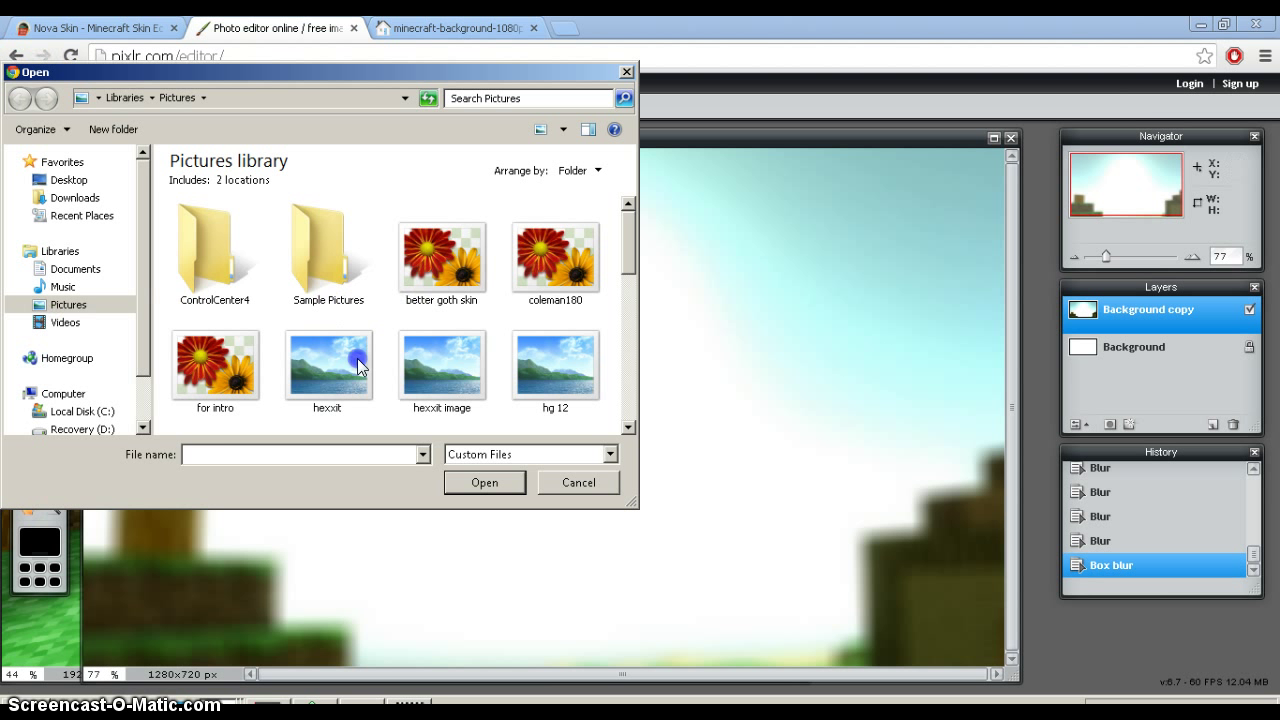
pyautogui.moveTo(627, 255); pyautogui.dragTo(614, 414)
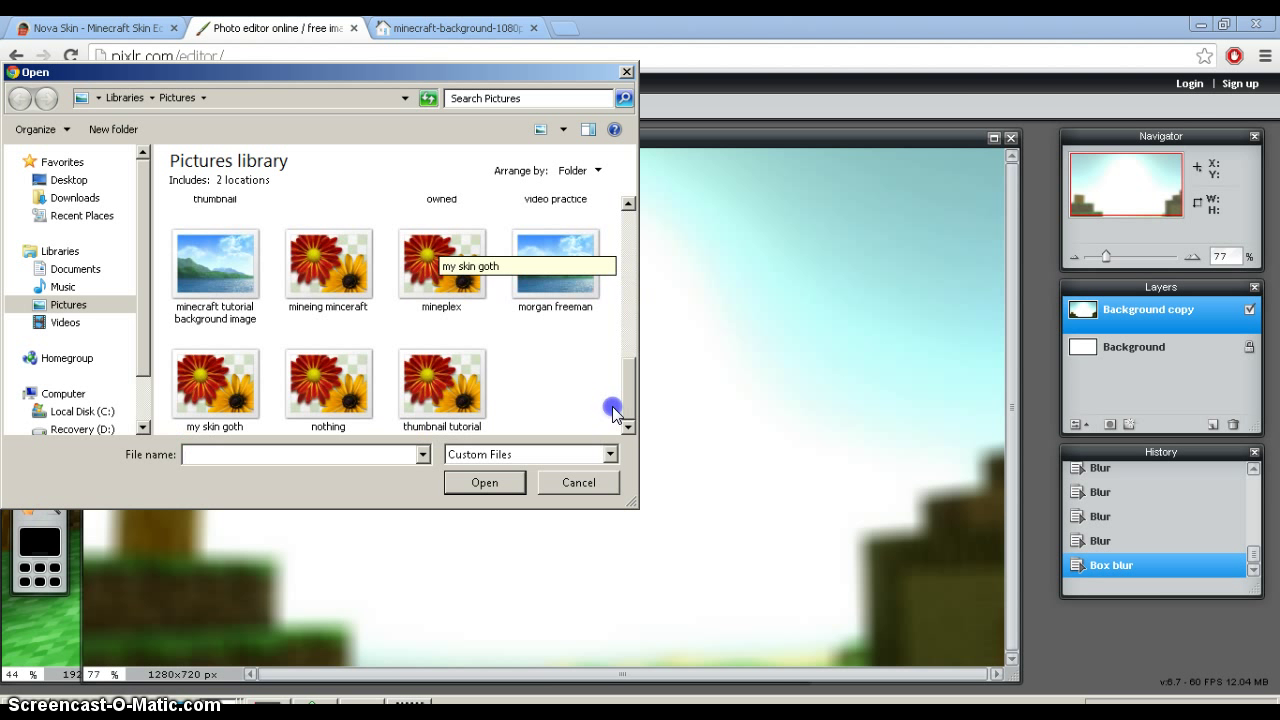
pyautogui.click(455, 385)
pyautogui.click(484, 490)
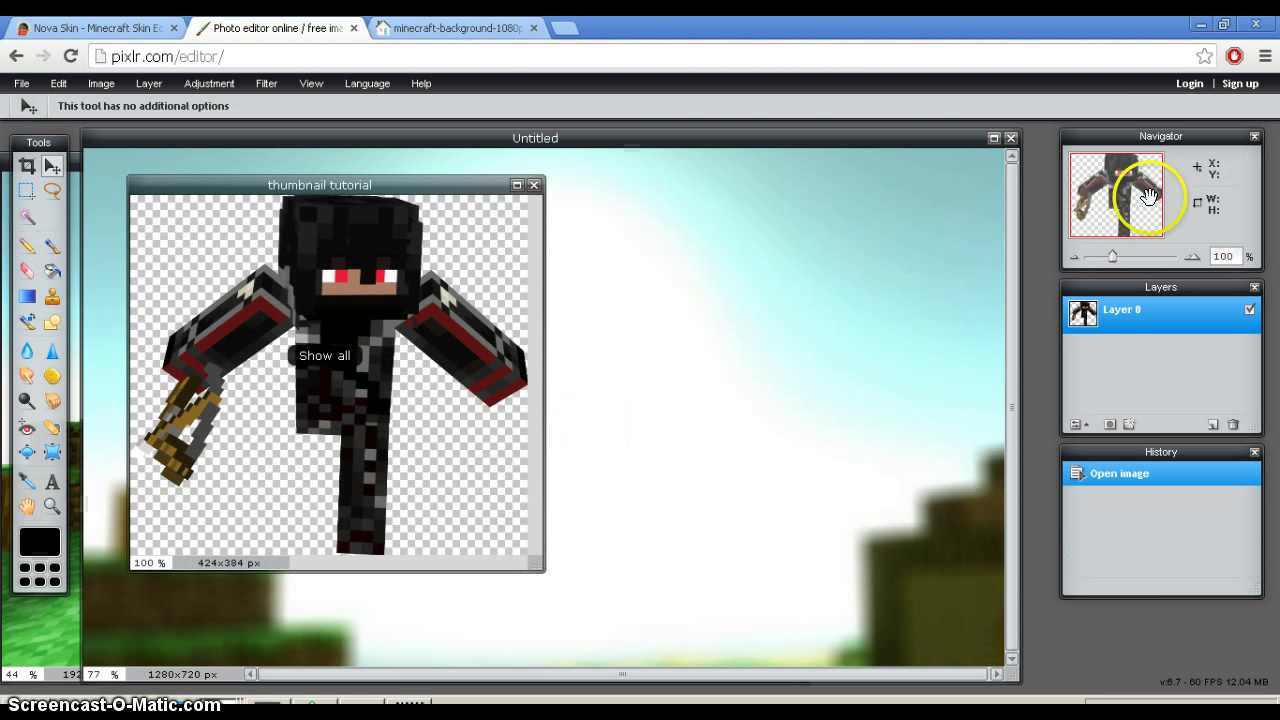
pyautogui.moveTo(1094, 314); pyautogui.dragTo(763, 396)
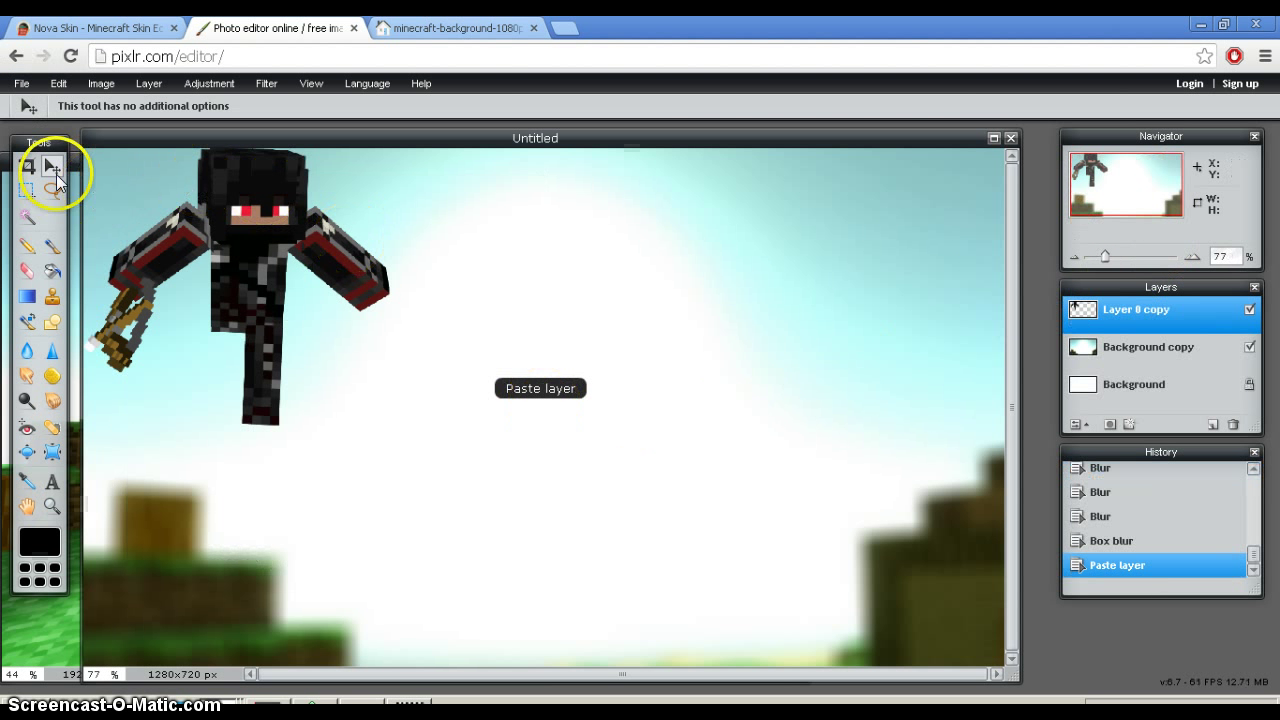
pyautogui.moveTo(253, 243); pyautogui.dragTo(130, 645)
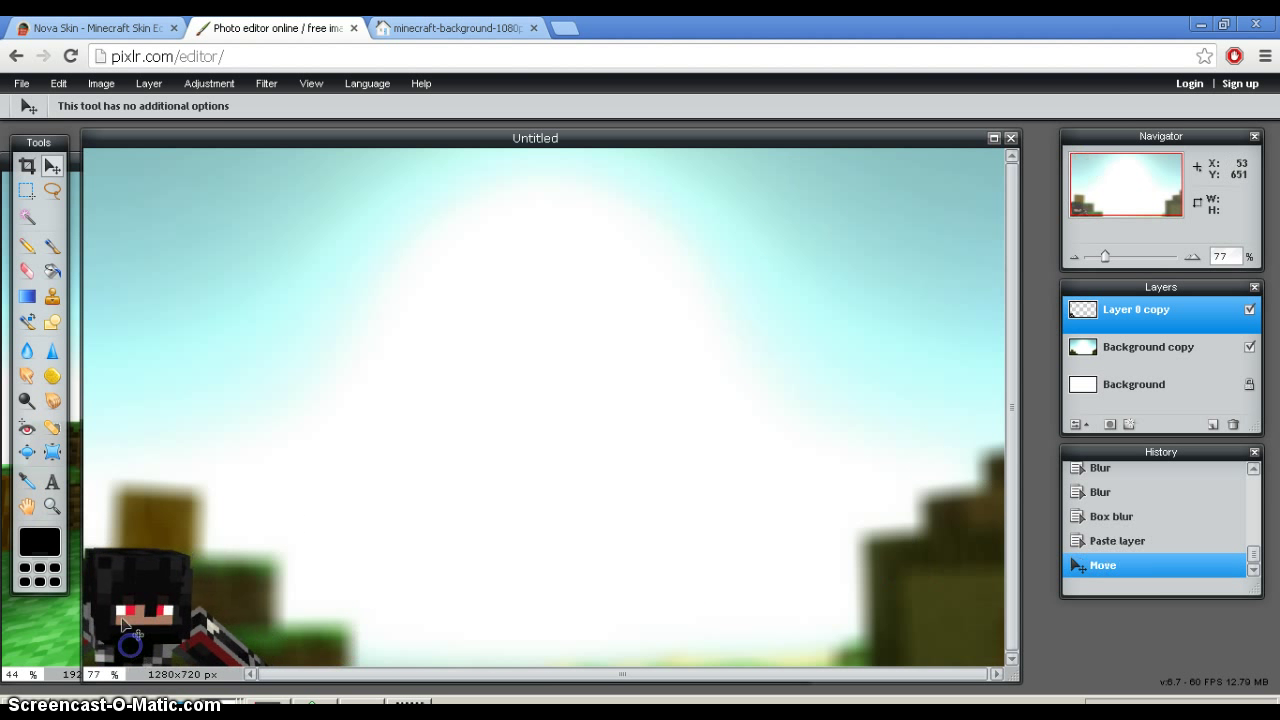
# - Open the 'hexxit' picture, then close it as the wrong file
pyautogui.click(21, 83)
pyautogui.click(62, 121)
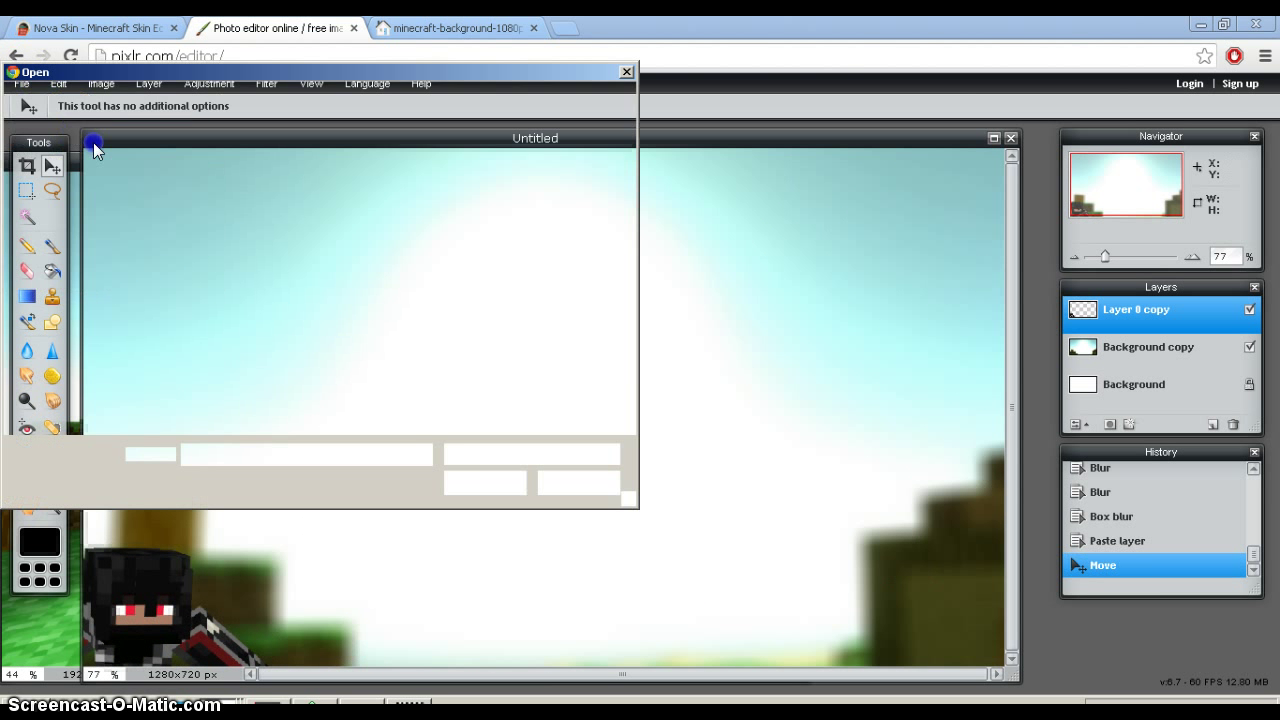
pyautogui.moveTo(630, 257); pyautogui.dragTo(622, 340)
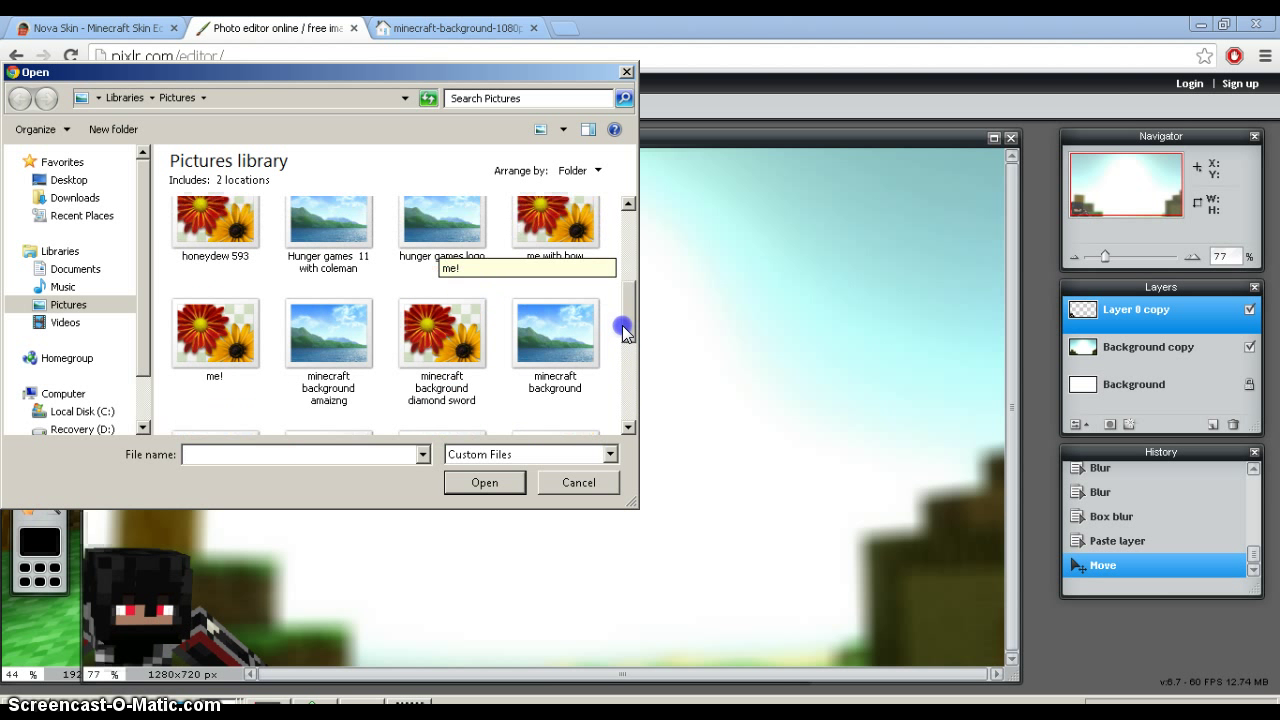
pyautogui.moveTo(622, 325); pyautogui.dragTo(633, 266)
pyautogui.click(351, 371)
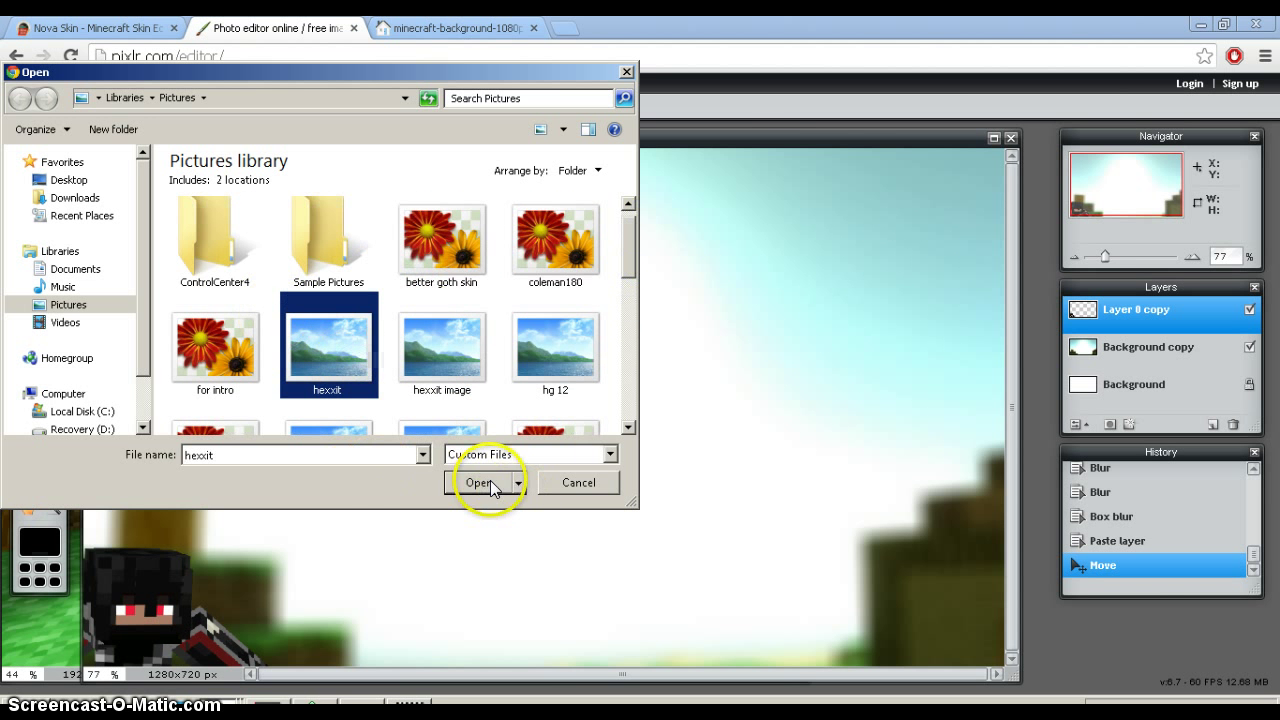
pyautogui.click(481, 493)
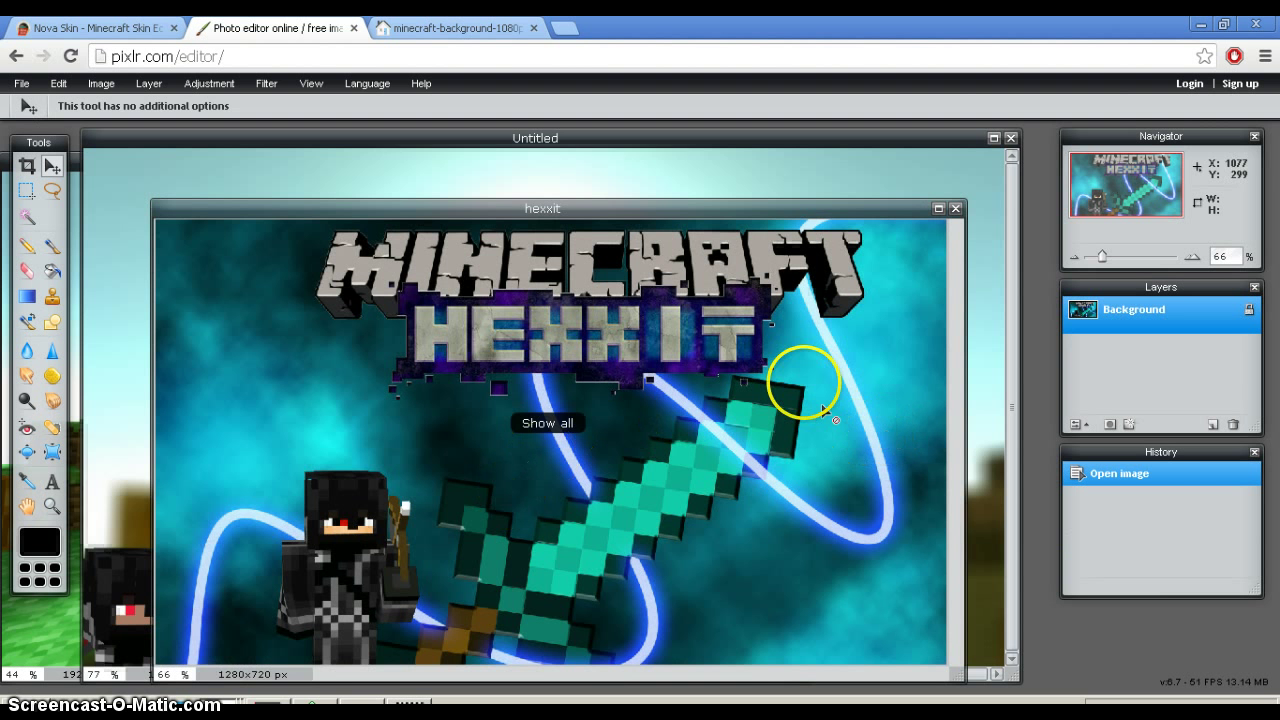
pyautogui.click(955, 208)
# - Open the 'hexxit image' logo file as its own document
pyautogui.click(20, 83)
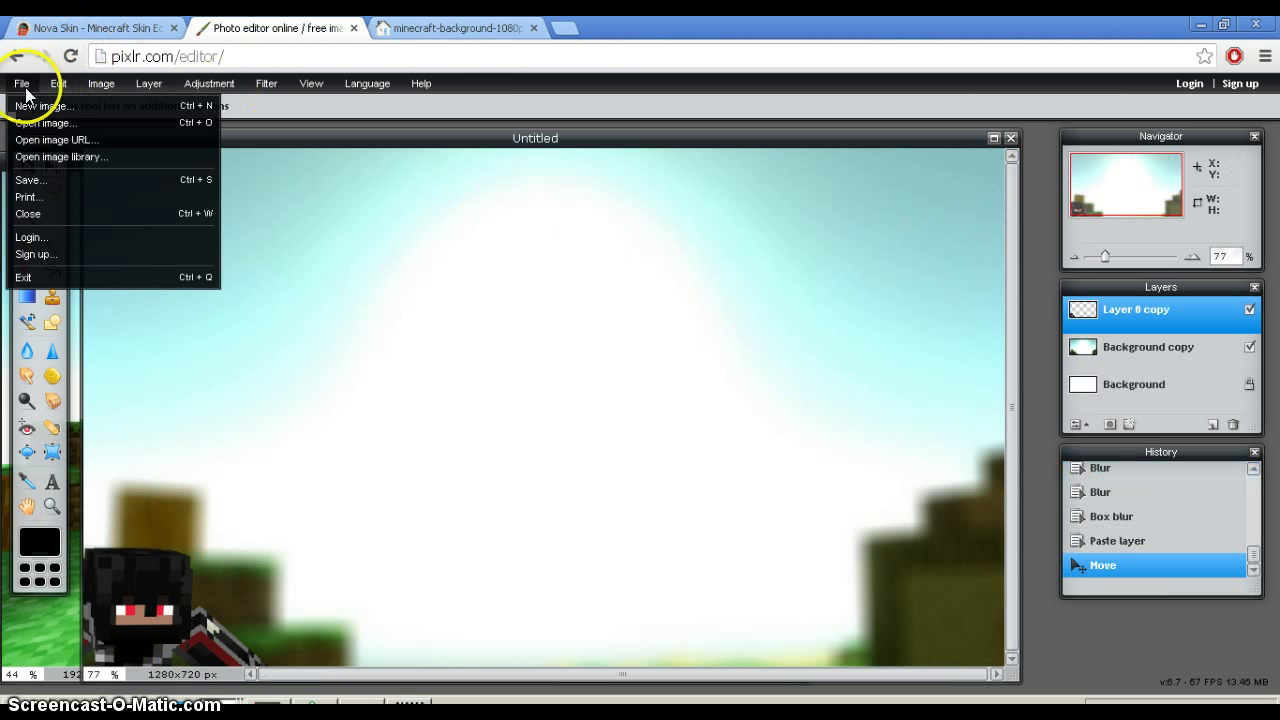
pyautogui.click(52, 122)
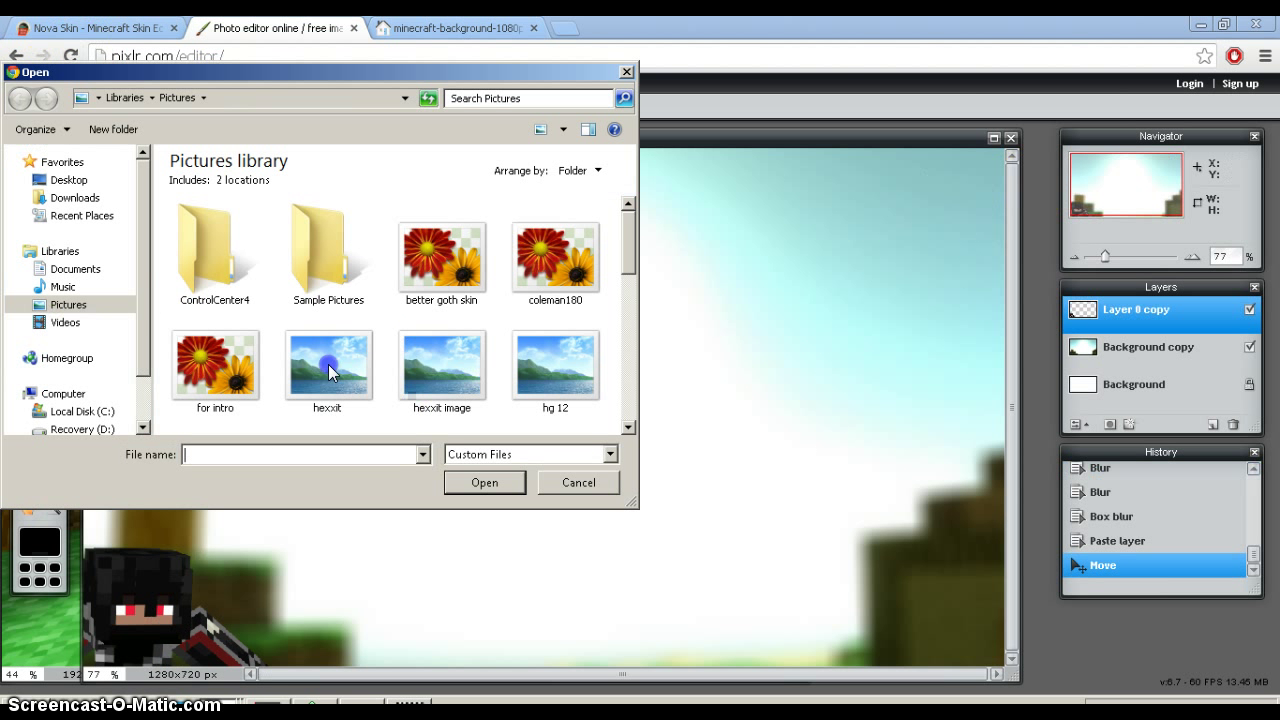
pyautogui.click(443, 368)
# - Copy the HEXXIT logo from its own file into the thumbnail, toward the top centre
pyautogui.click(478, 486)
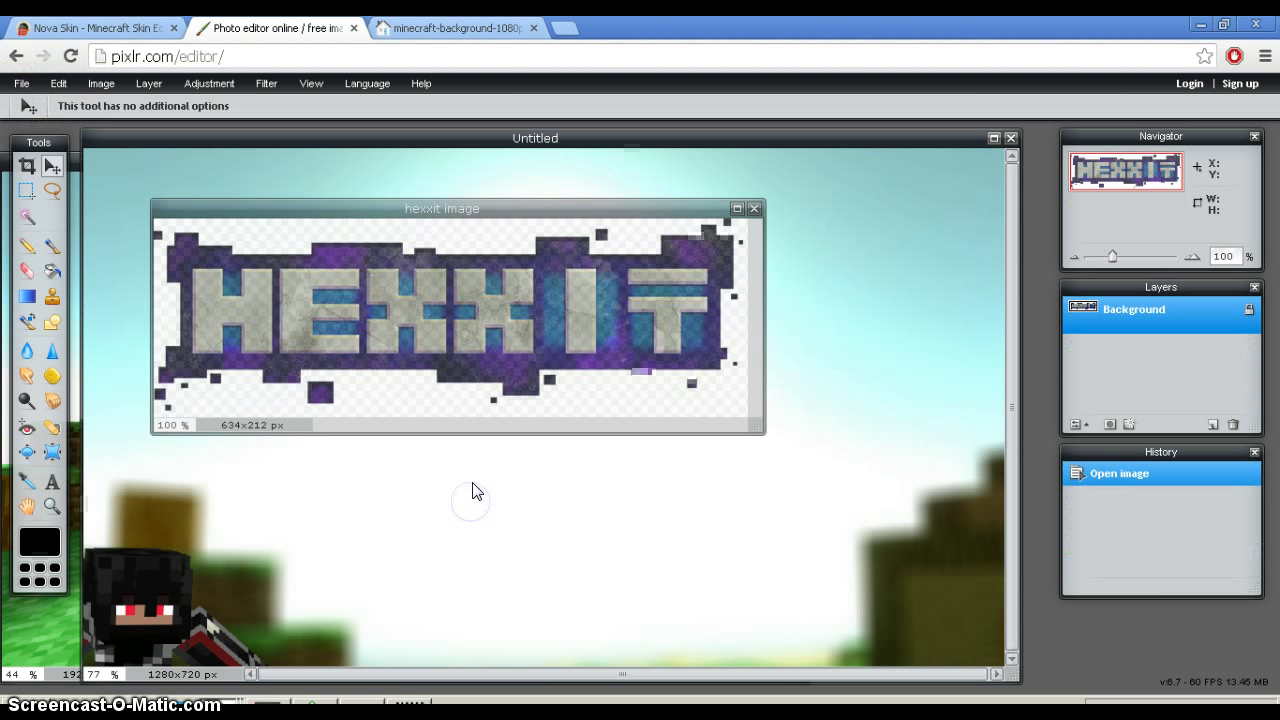
pyautogui.click(667, 357)
pyautogui.moveTo(1196, 325); pyautogui.dragTo(447, 519)
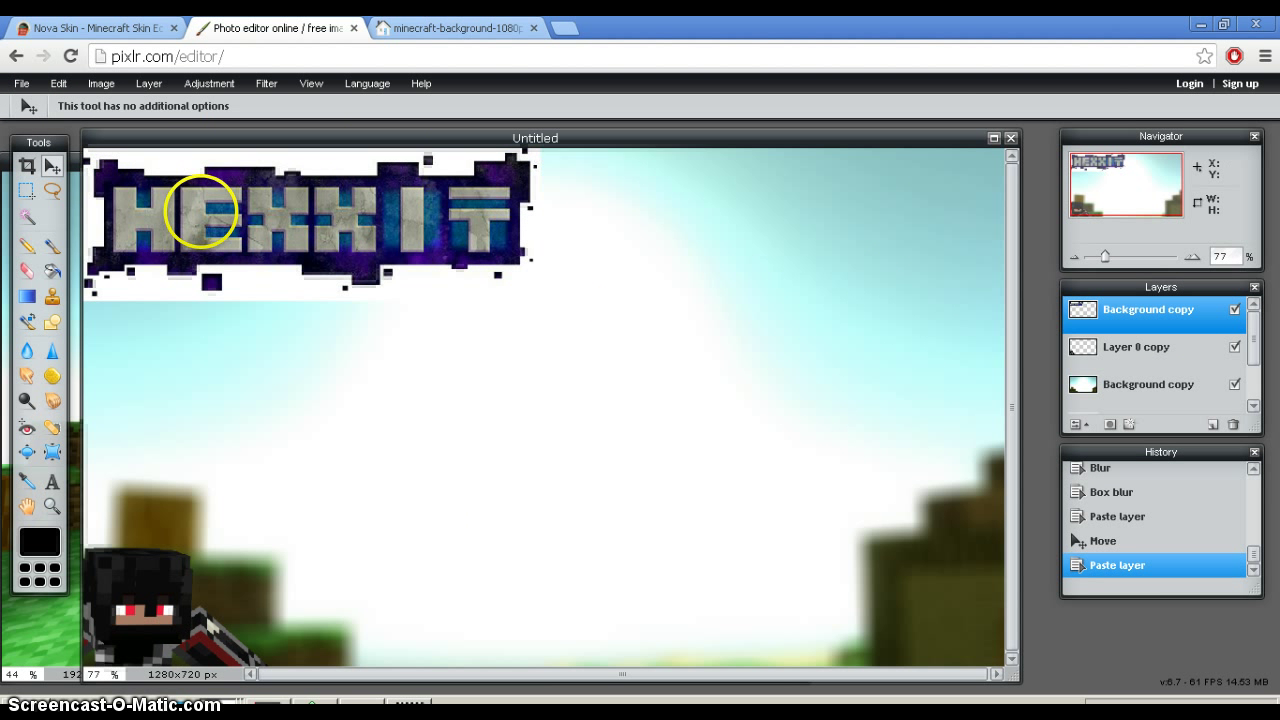
pyautogui.moveTo(200, 208); pyautogui.dragTo(595, 321)
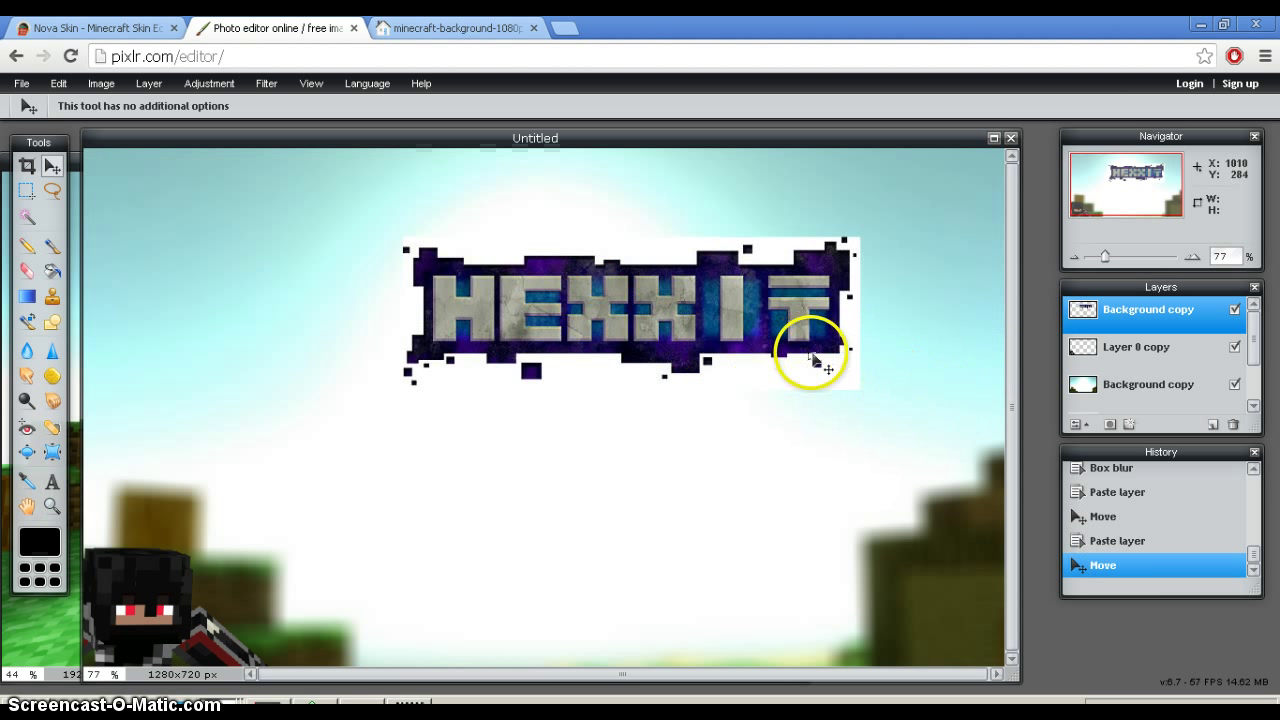
# - Remove the white background around the HEXXIT logo with the Magic Wand
pyautogui.click(28, 217)
pyautogui.click(491, 255)
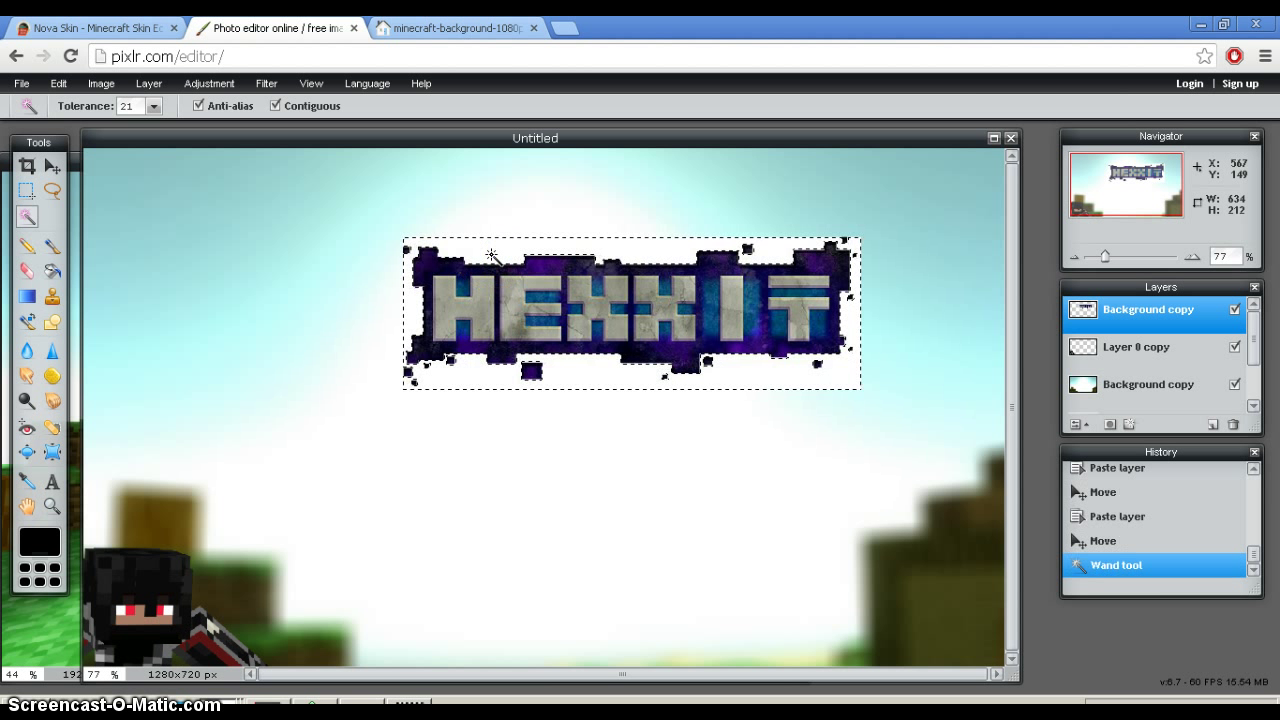
pyautogui.press('Delete')
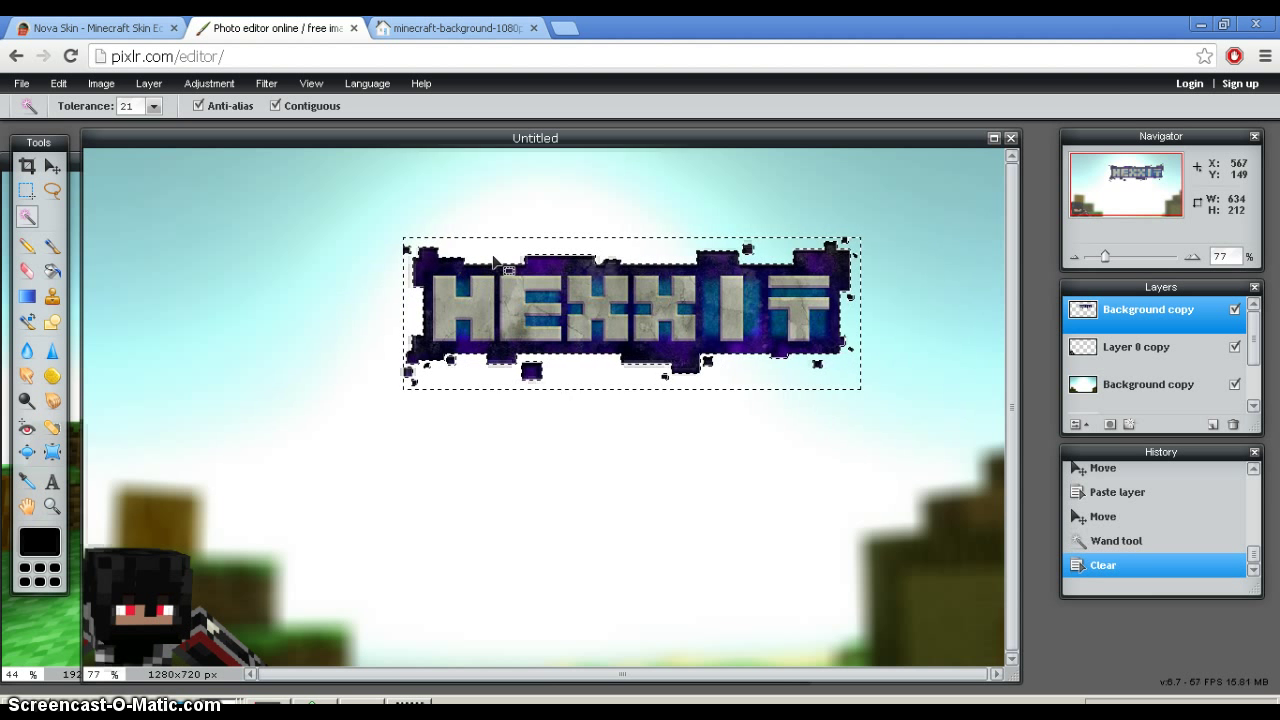
# - Raise the character slightly from the bottom-left and move the HEXXIT logo up near the top
pyautogui.click(52, 166)
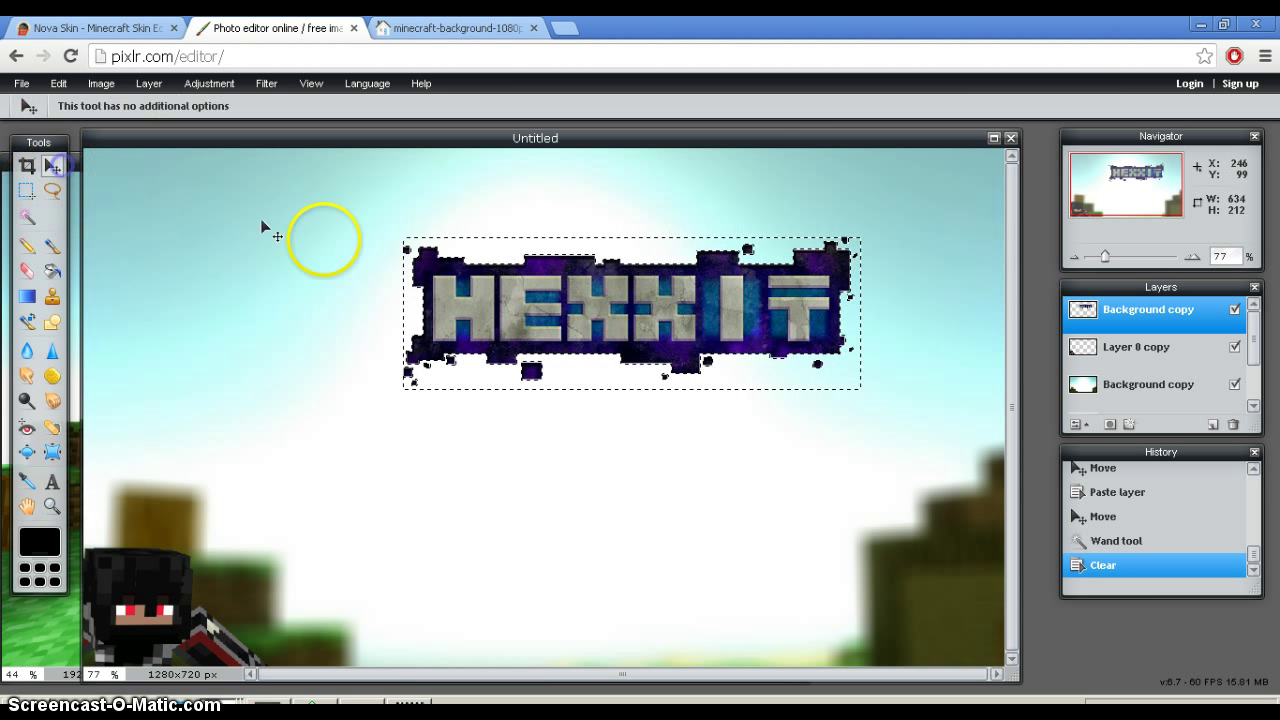
pyautogui.moveTo(525, 307); pyautogui.dragTo(420, 486)
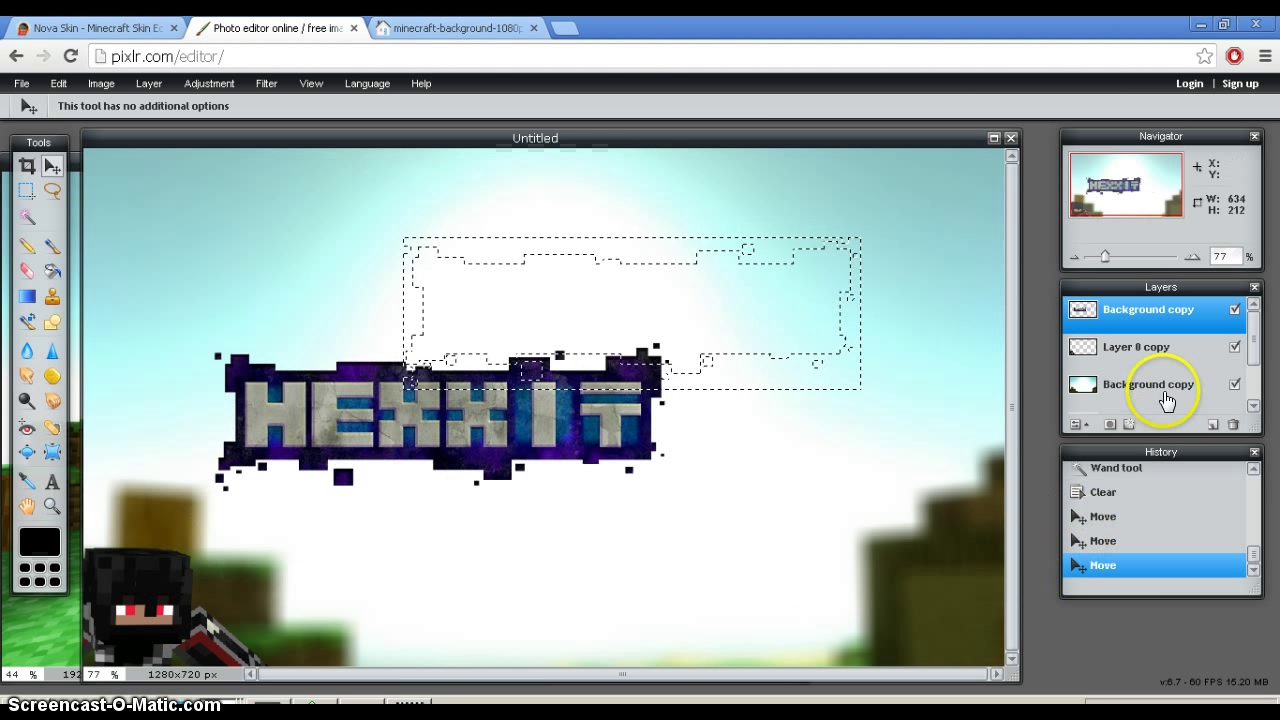
pyautogui.click(1140, 350)
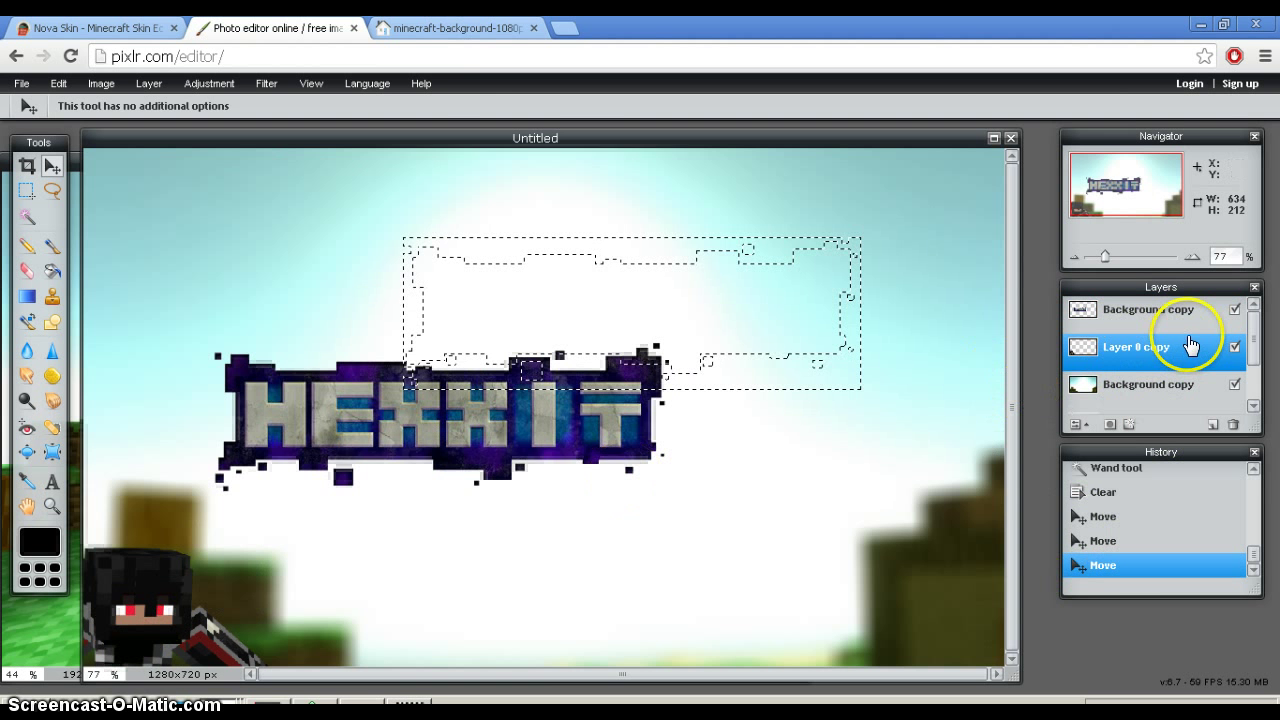
pyautogui.moveTo(118, 616); pyautogui.dragTo(180, 558)
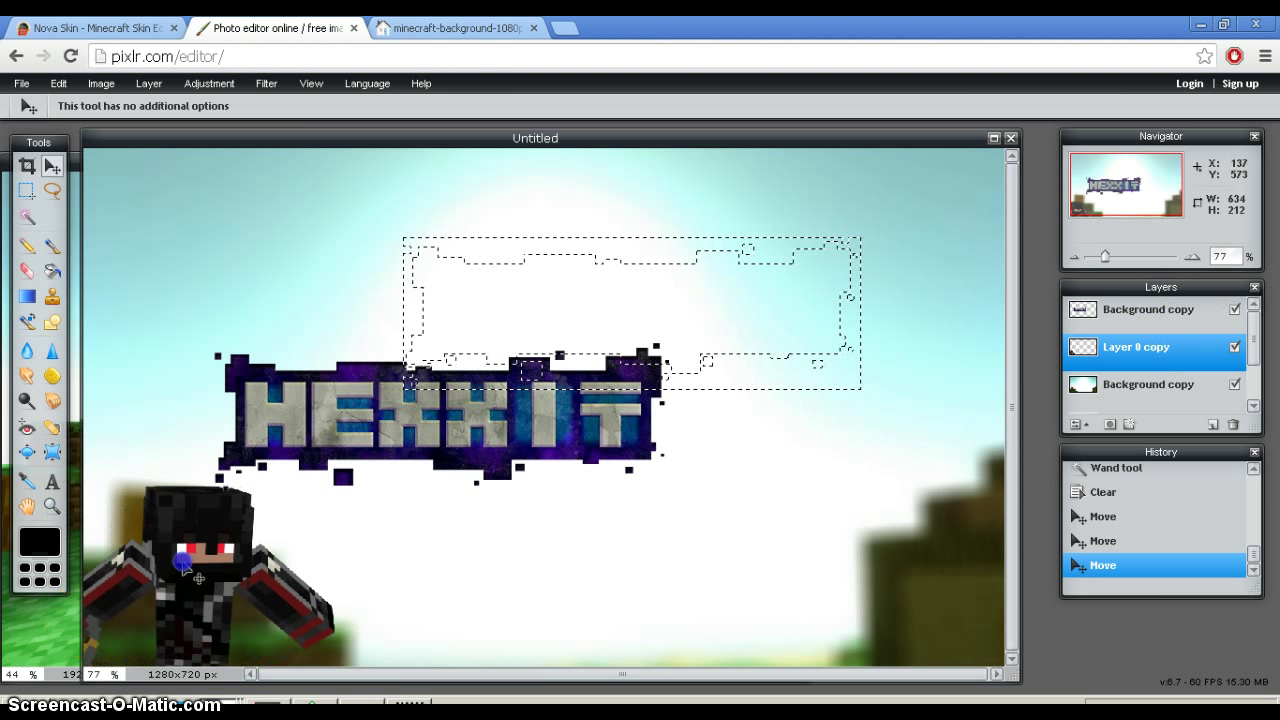
pyautogui.click(1116, 316)
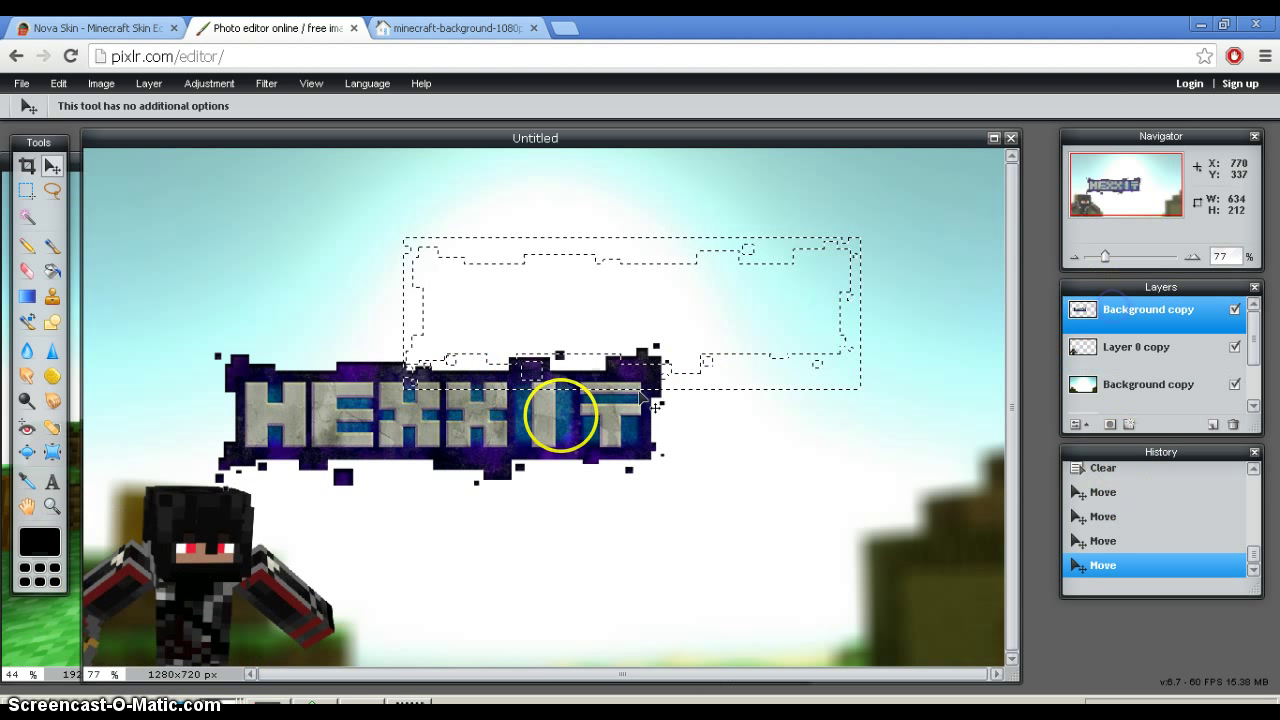
pyautogui.moveTo(560, 400); pyautogui.dragTo(648, 200)
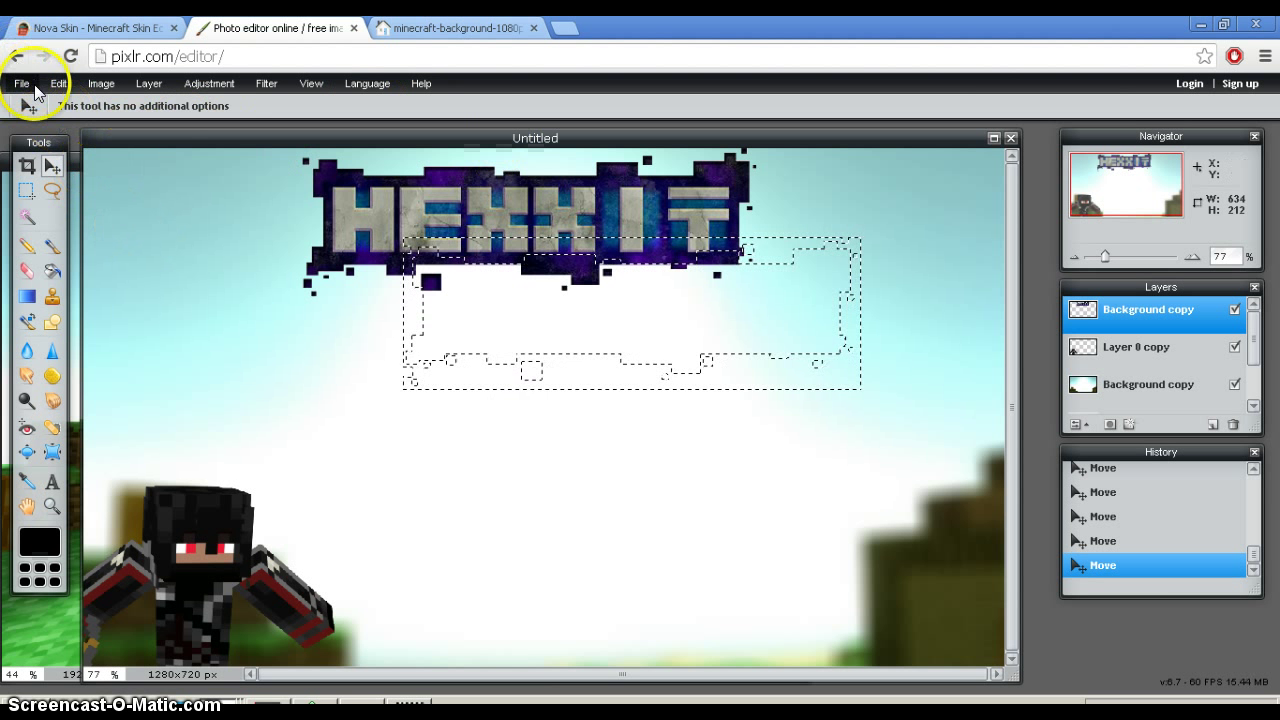
# - Add black 'Cool' text at size 106 and place it in the top-left corner
pyautogui.click(52, 482)
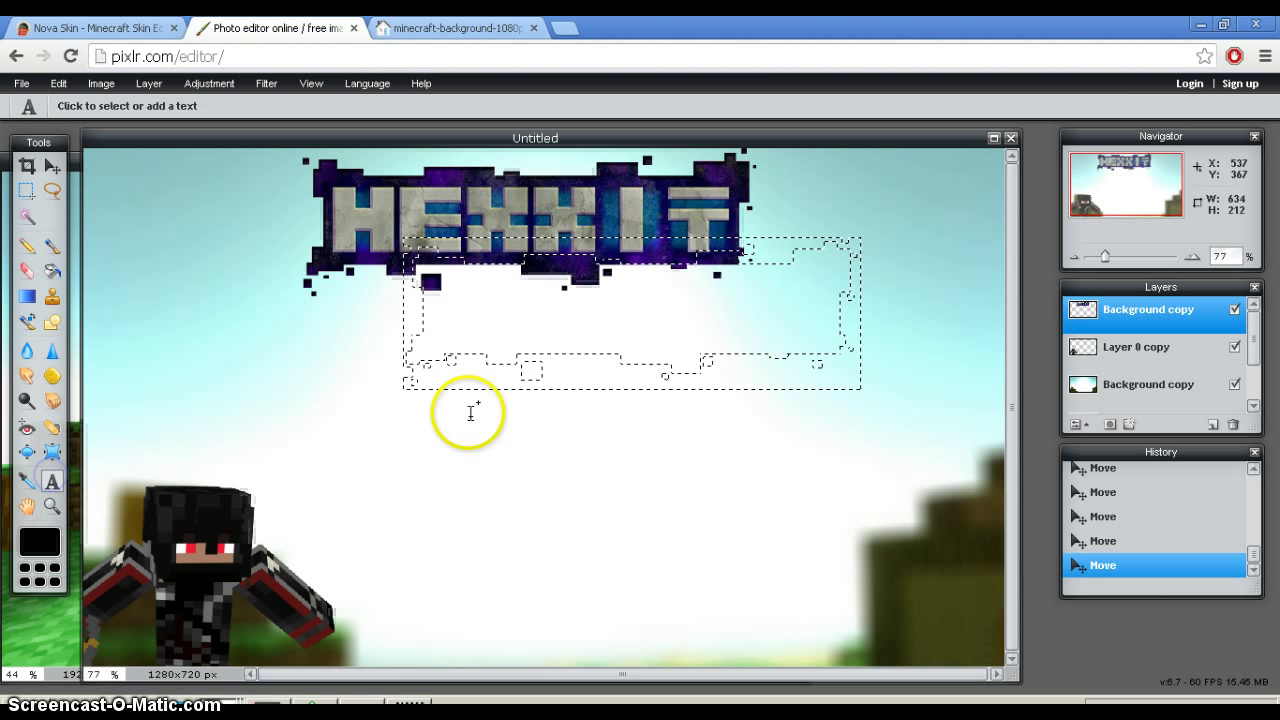
pyautogui.click(393, 436)
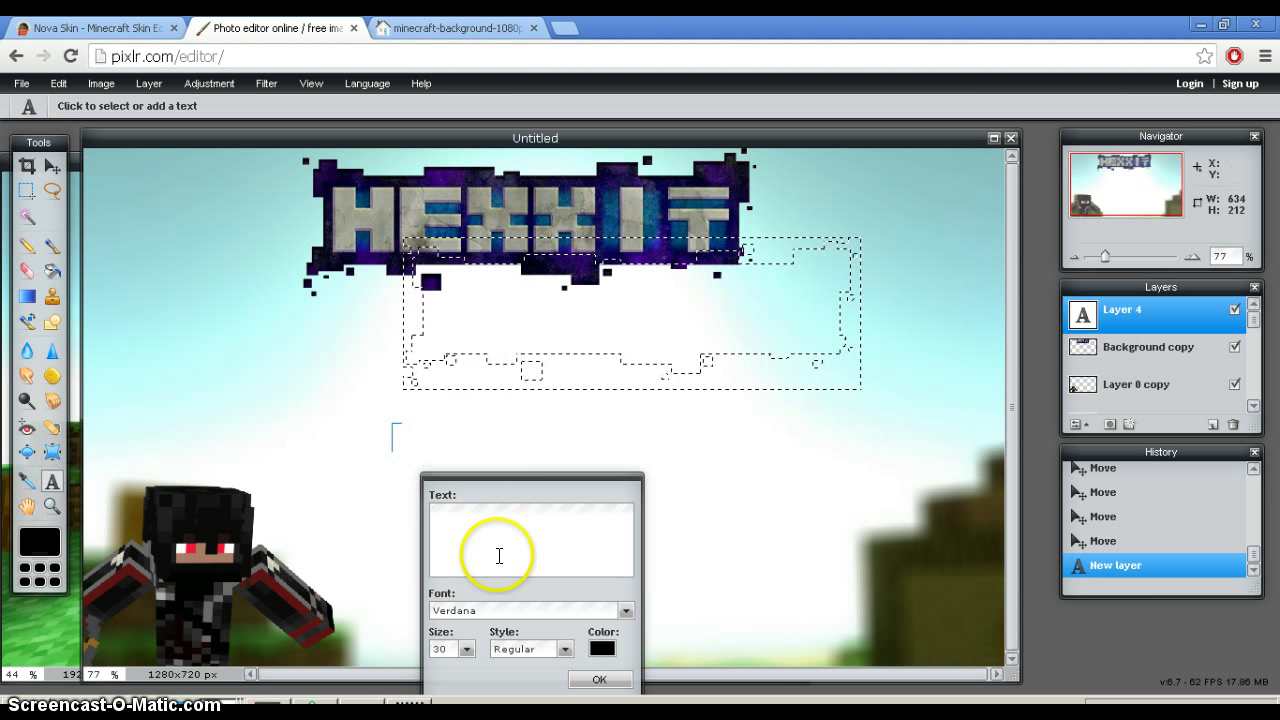
pyautogui.write('Cool')
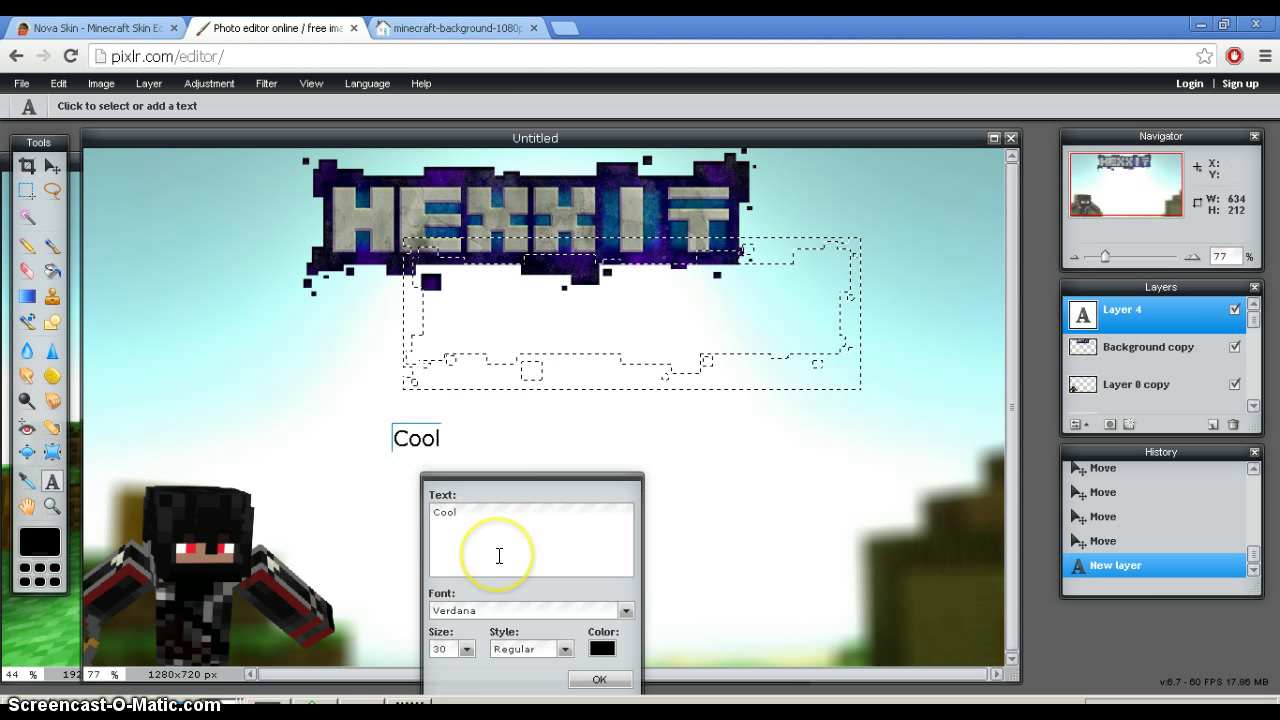
pyautogui.click(466, 649)
pyautogui.moveTo(394, 666); pyautogui.dragTo(453, 663)
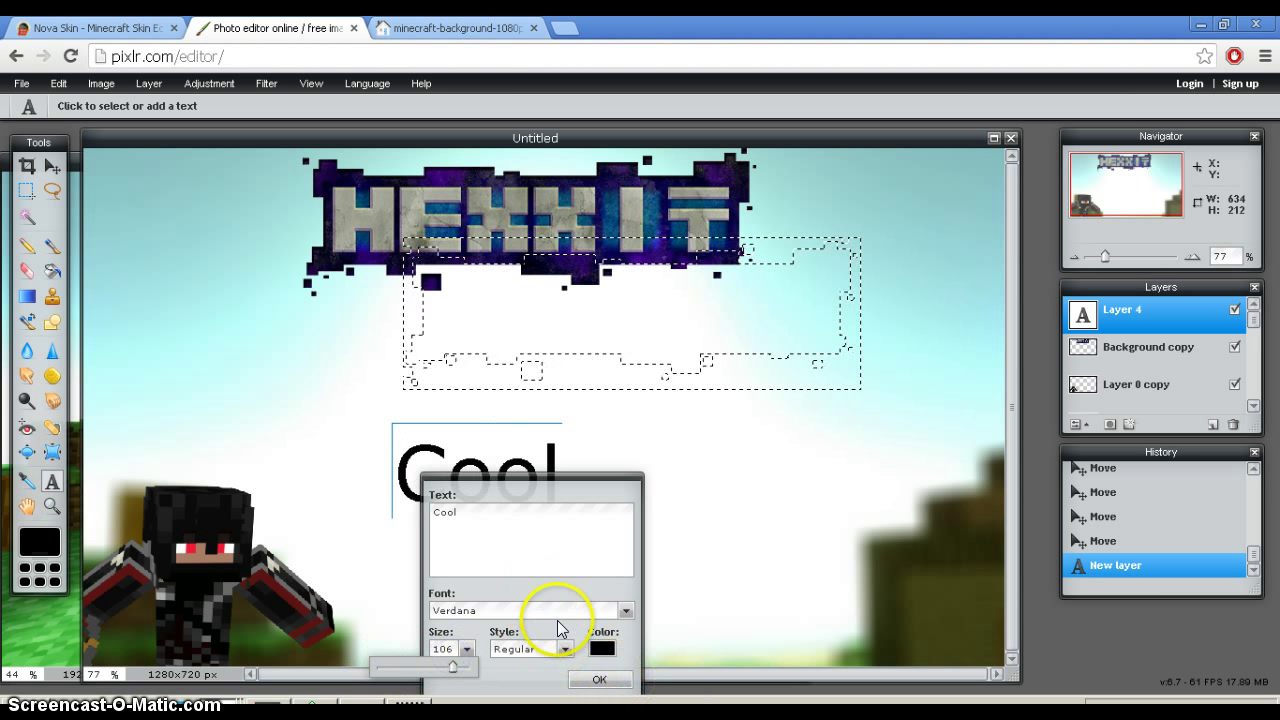
pyautogui.click(600, 679)
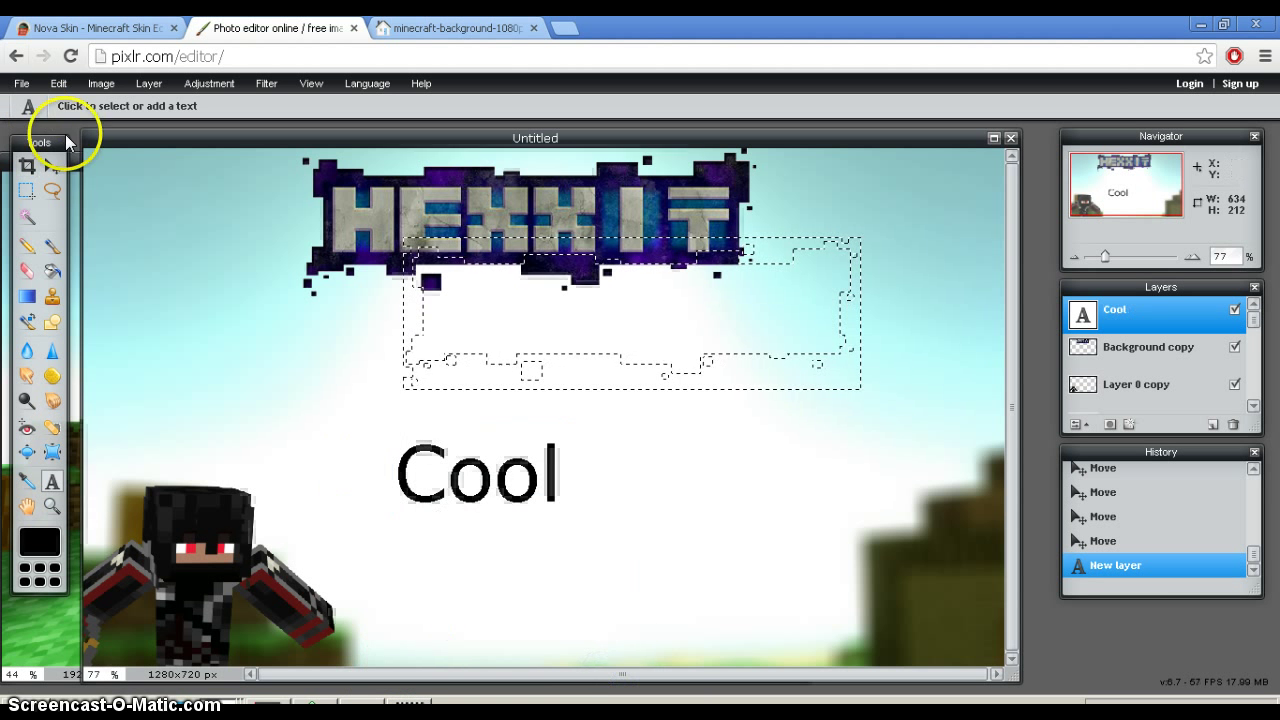
pyautogui.click(52, 166)
pyautogui.moveTo(515, 495); pyautogui.dragTo(207, 236)
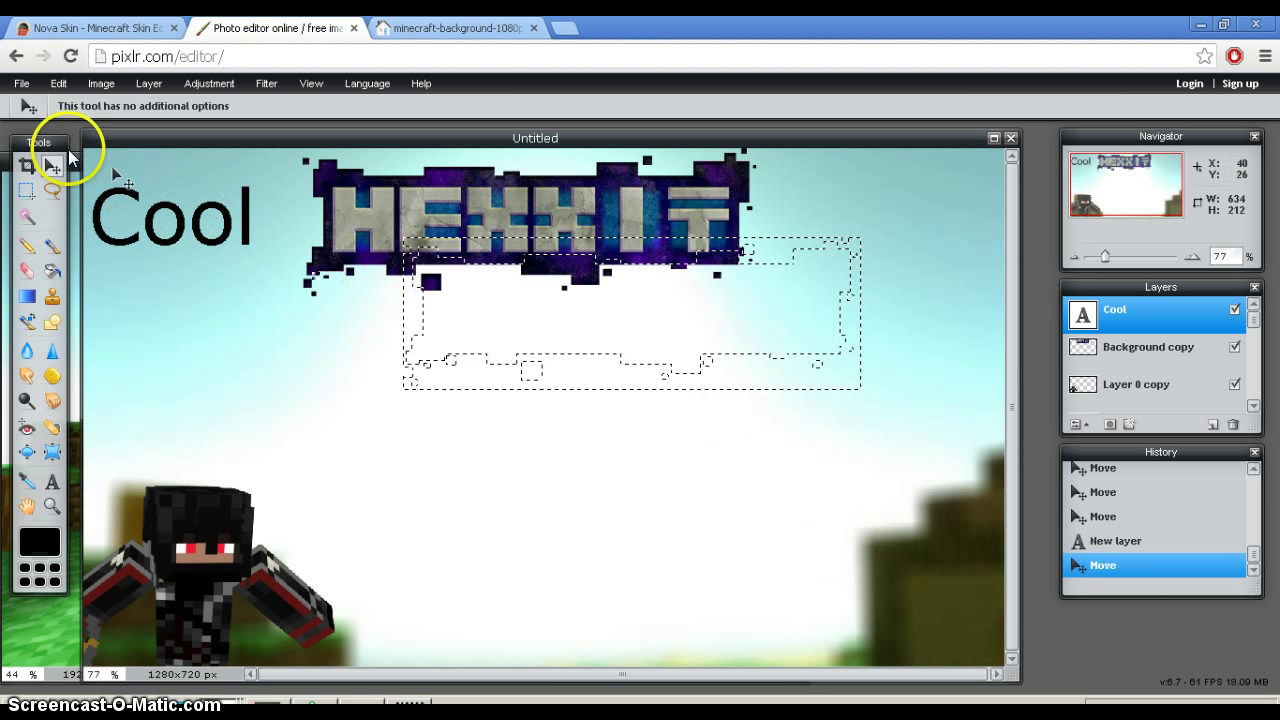
# - Save the thumbnail to the computer as JPEG 'thumbnail tutorial' at quality 80
pyautogui.click(20, 85)
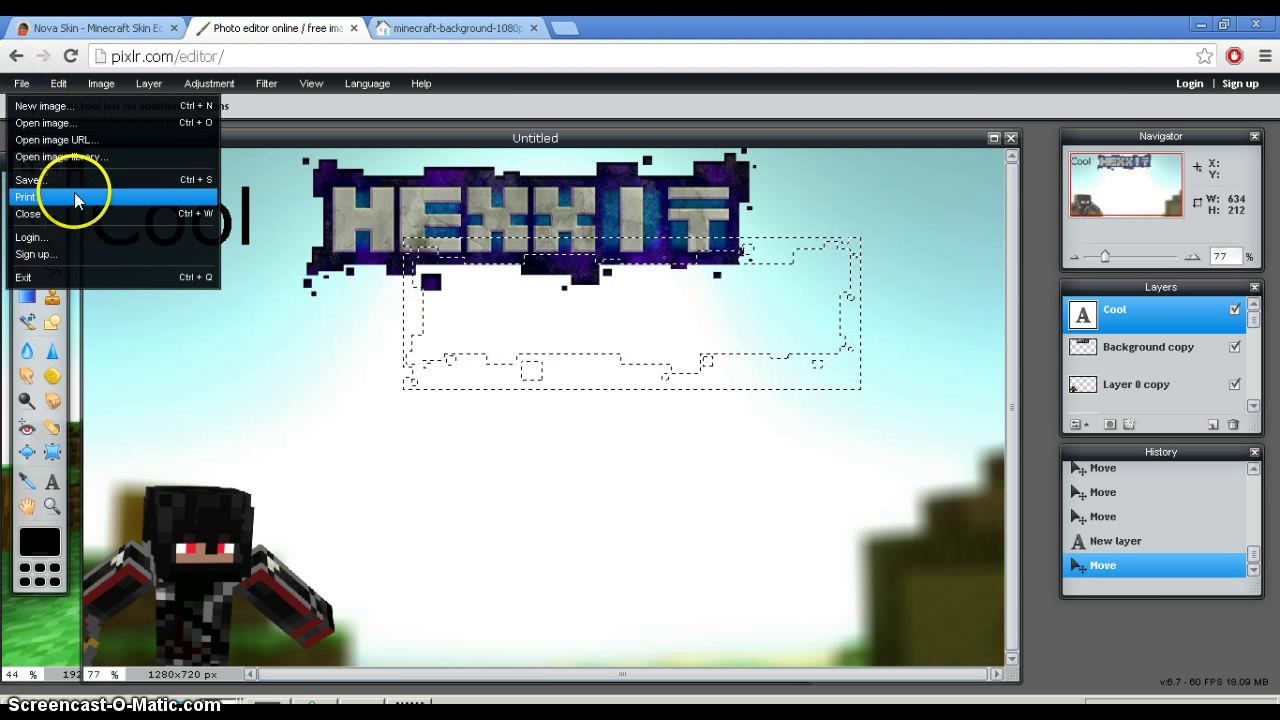
pyautogui.click(76, 180)
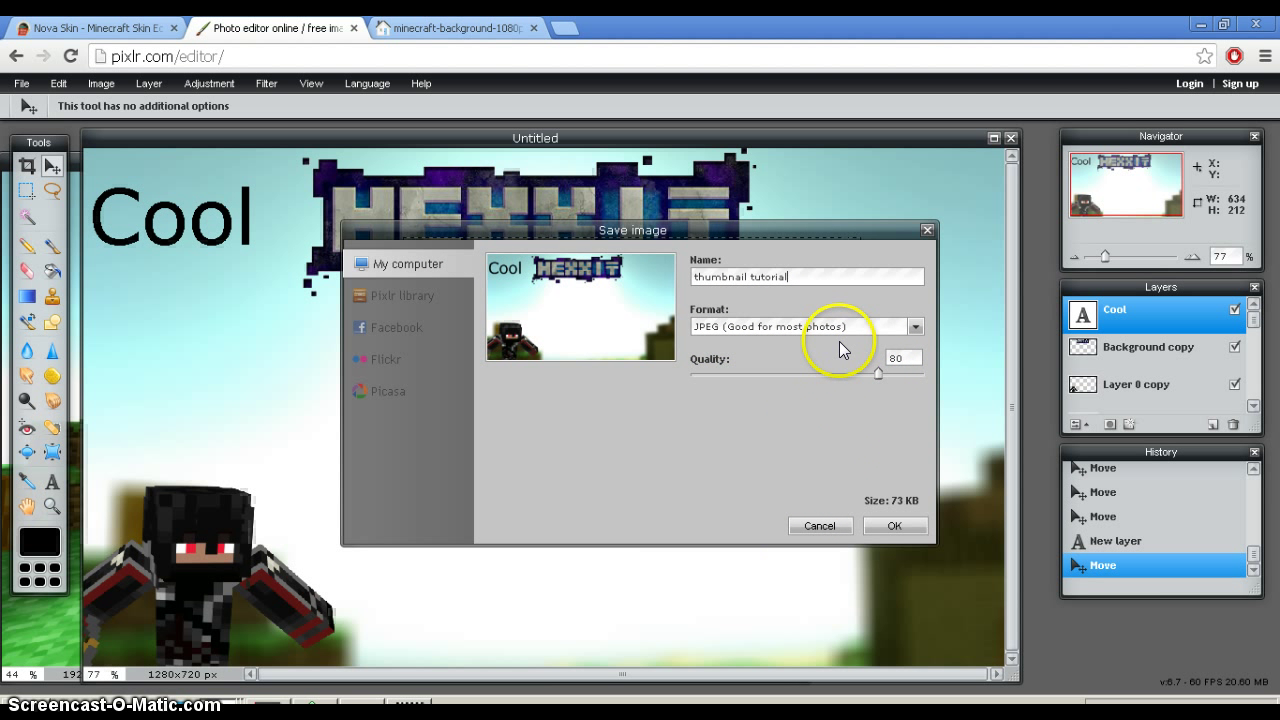
pyautogui.click(800, 328)
pyautogui.click(757, 339)
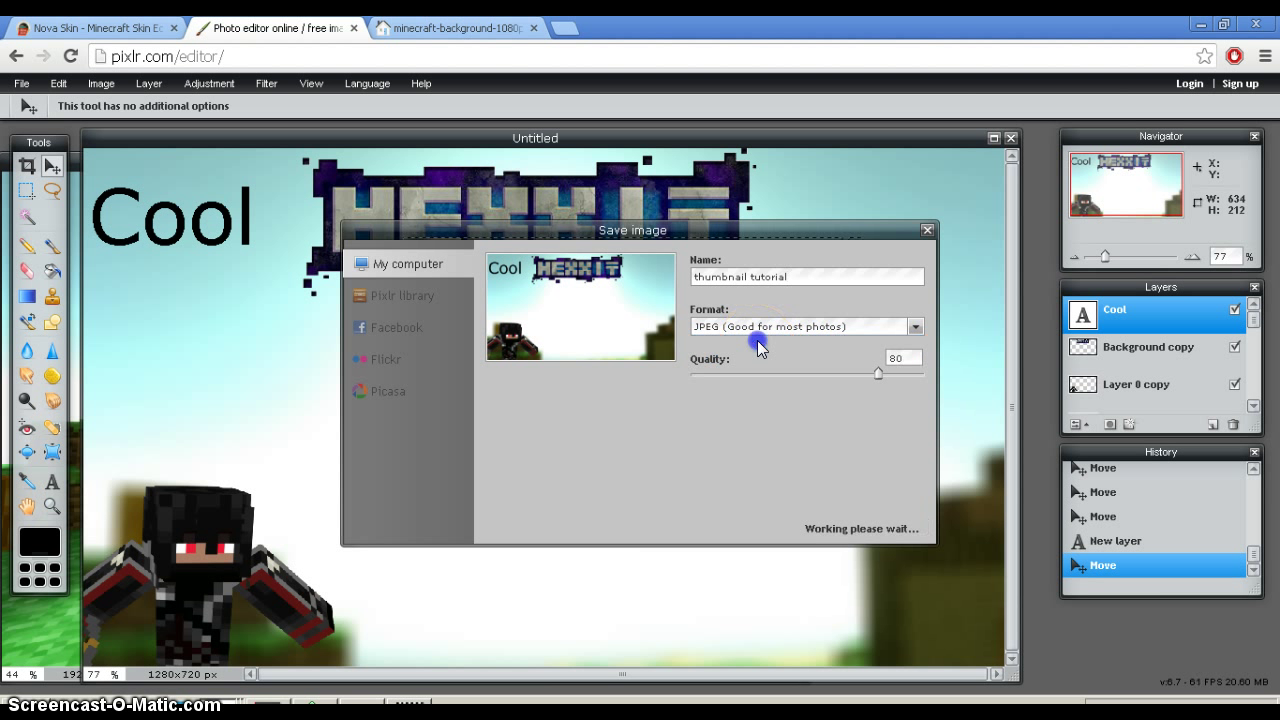
pyautogui.click(885, 526)
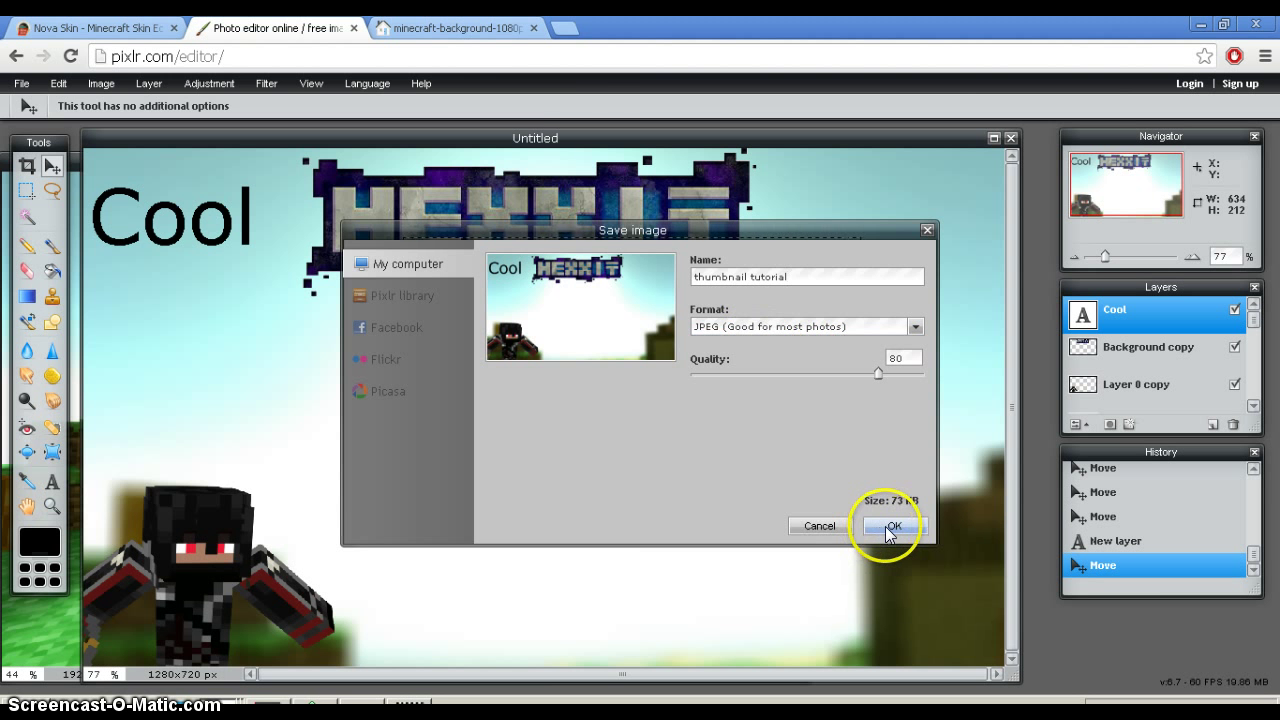
pyautogui.click(520, 483)
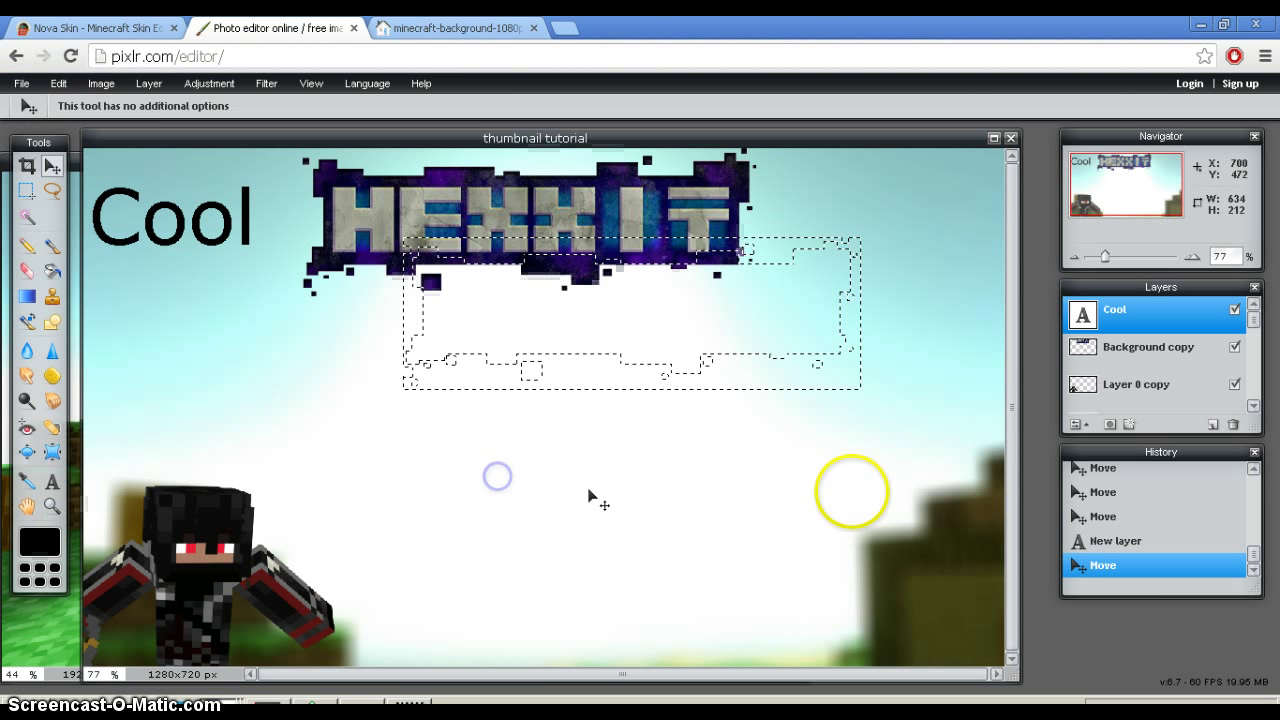
pyautogui.click(430, 27)
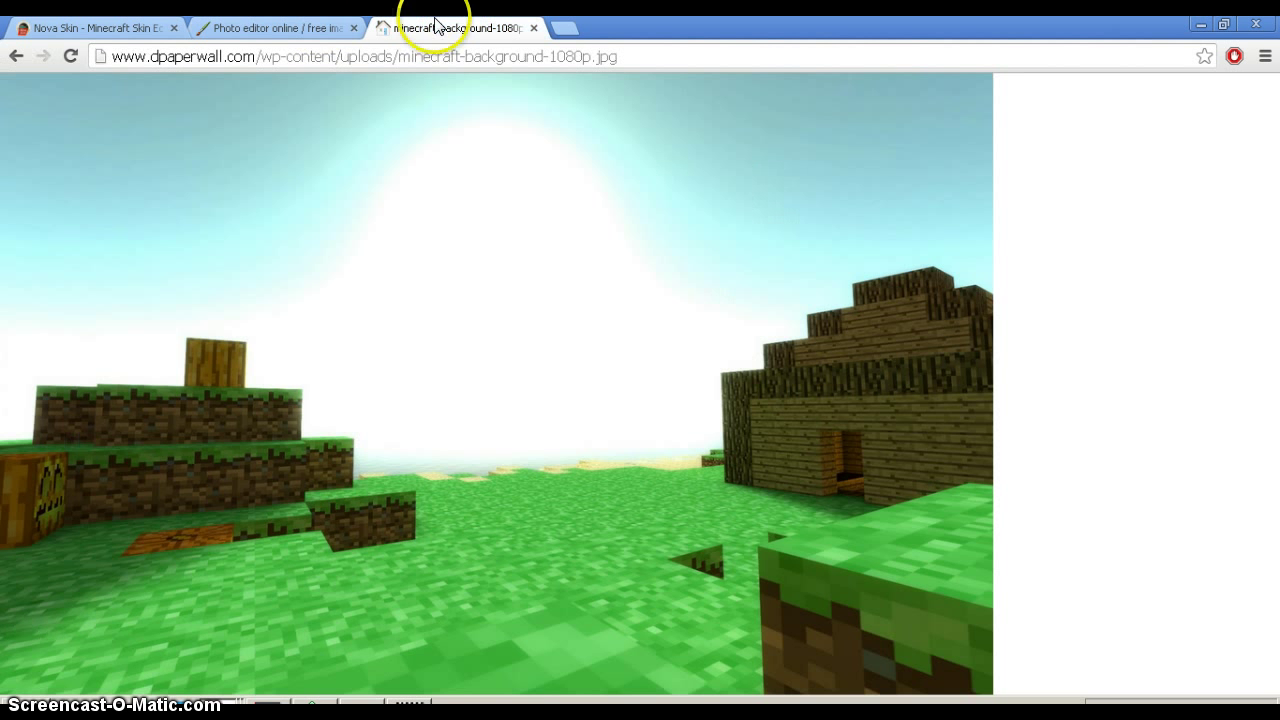
pyautogui.click(280, 28)
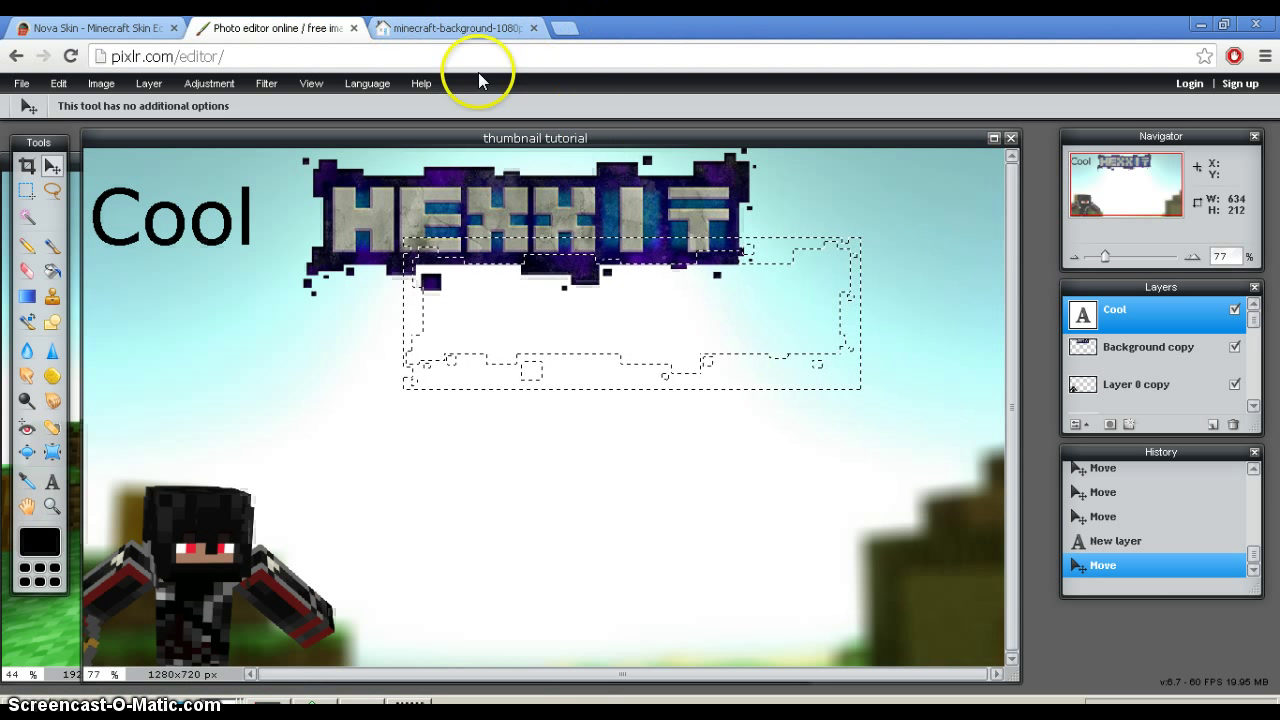